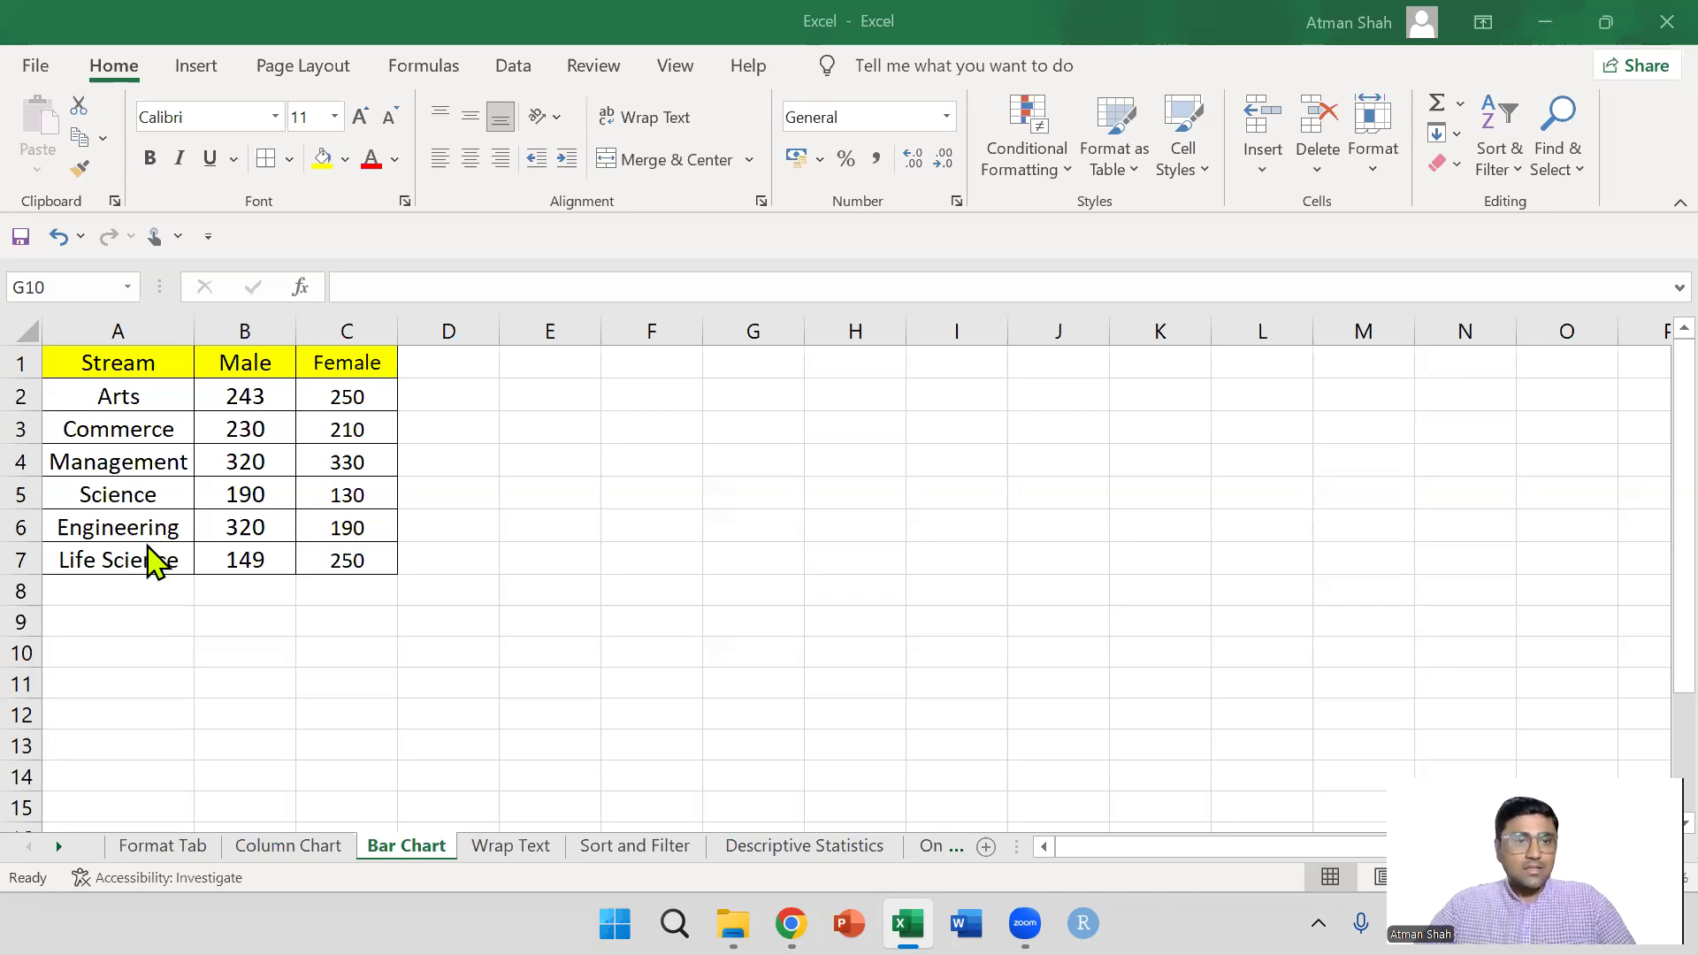
Insert a clustered bar chart from the Stream, Male and Female data in A1:C7 and place it beside the table.
drag(91, 363, 389, 557)
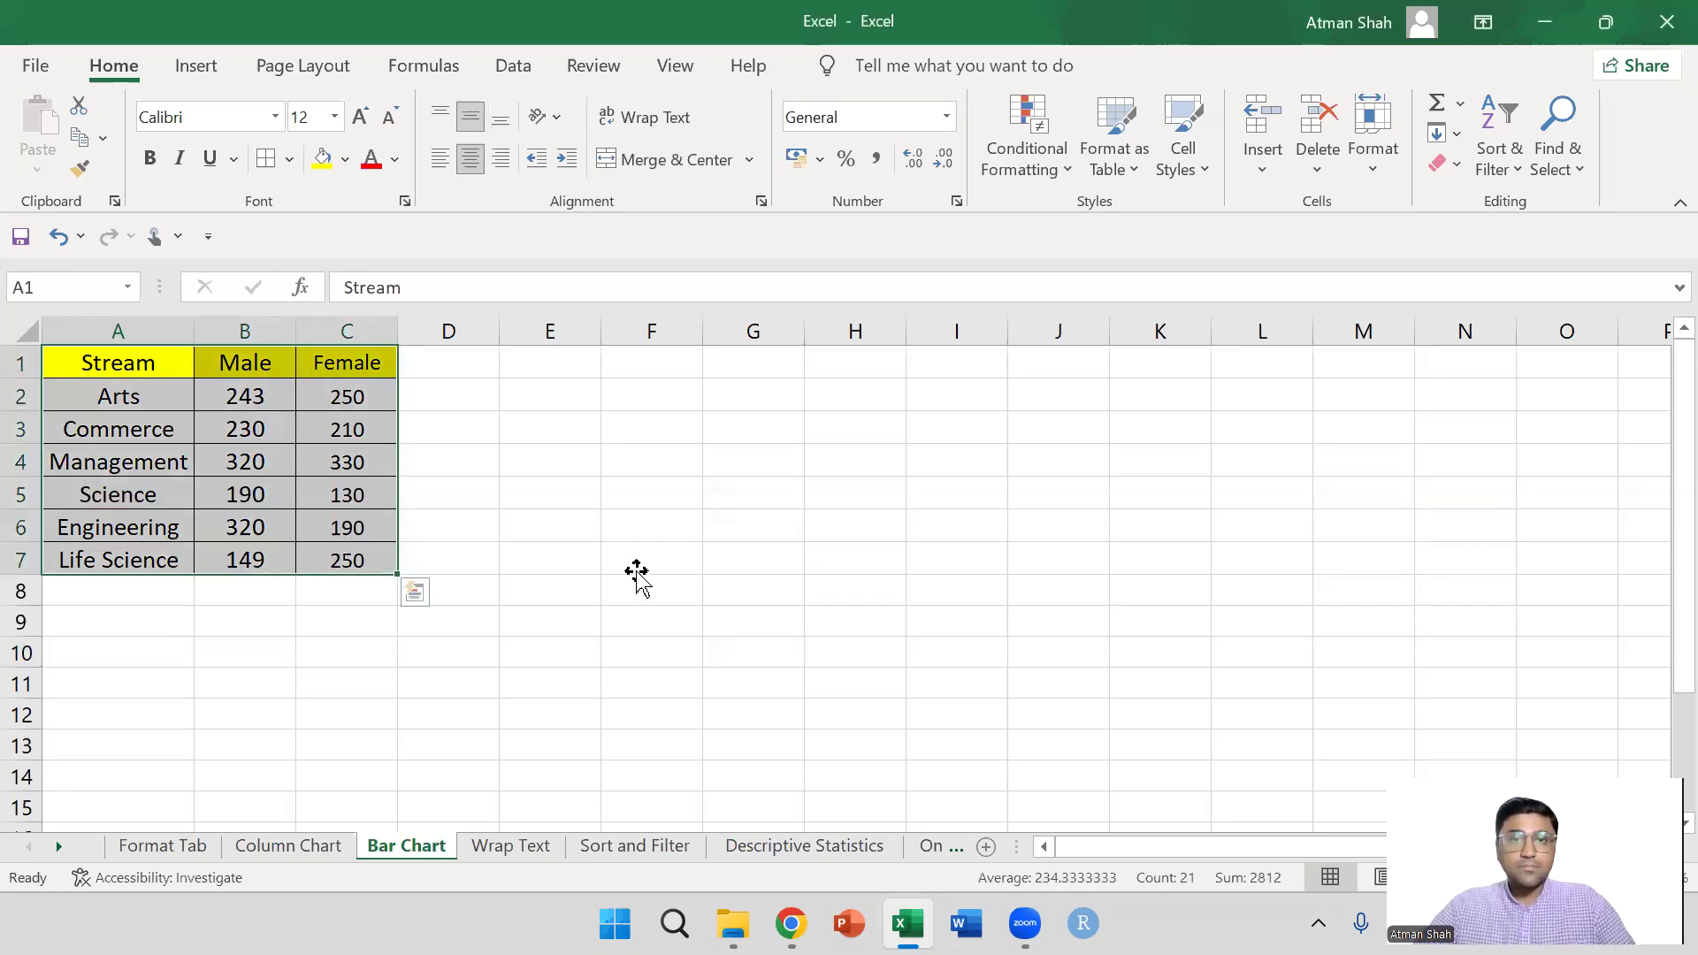
click(635, 566)
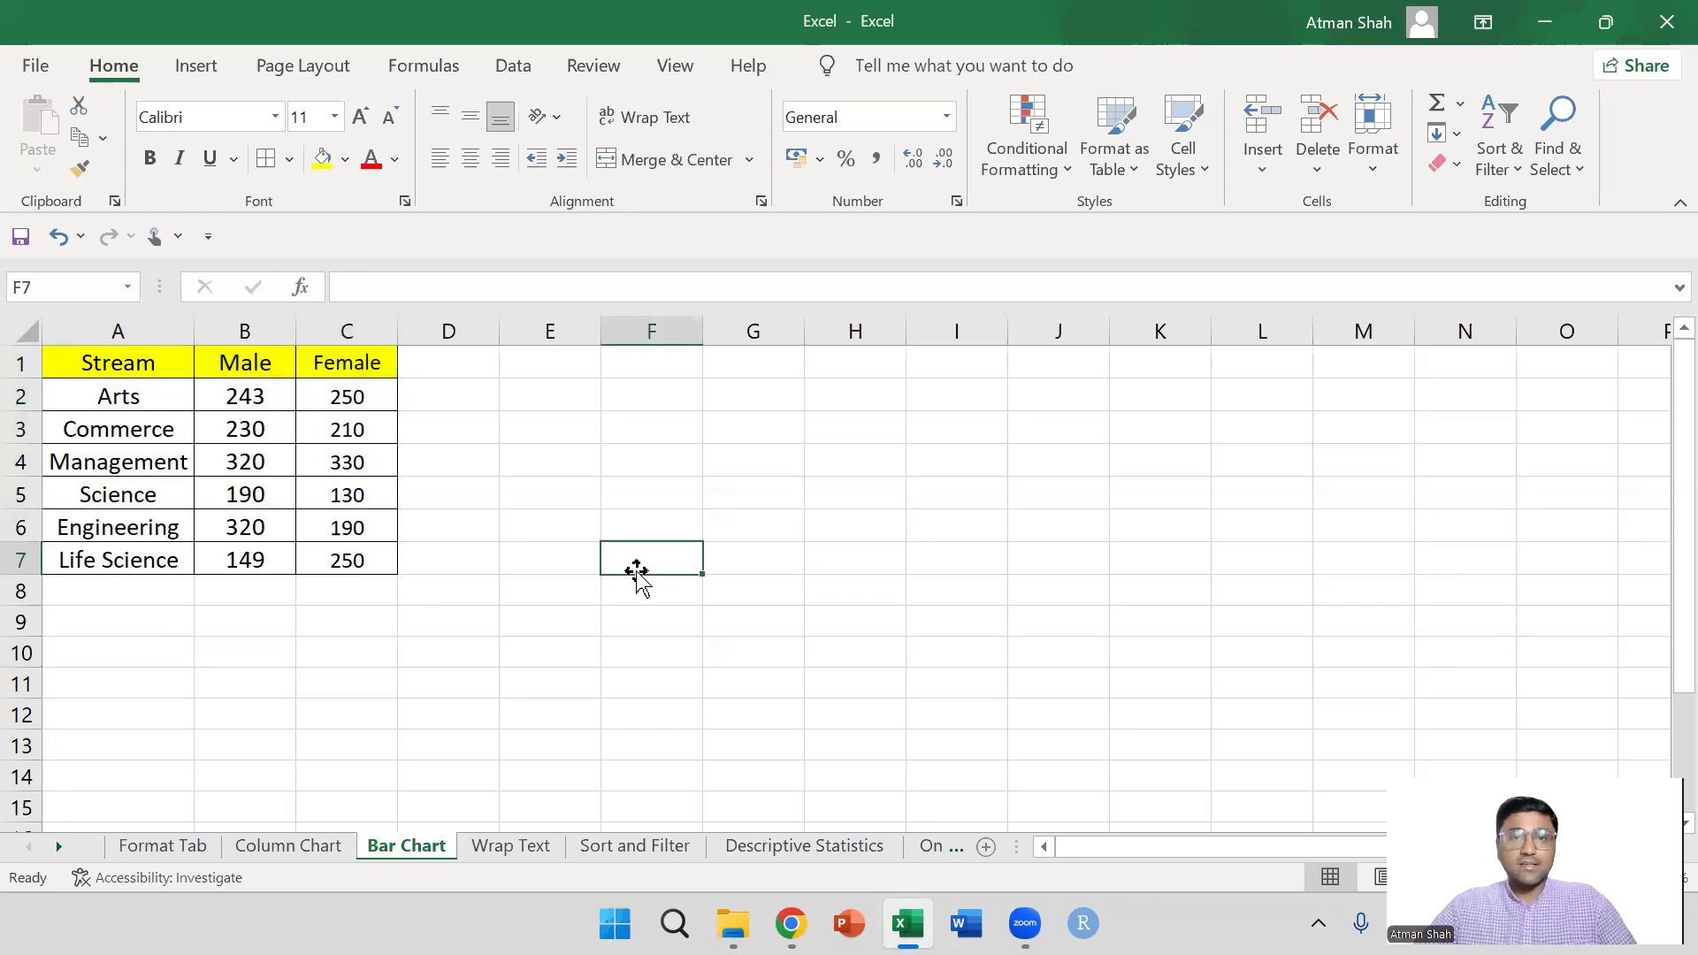
drag(131, 372, 360, 560)
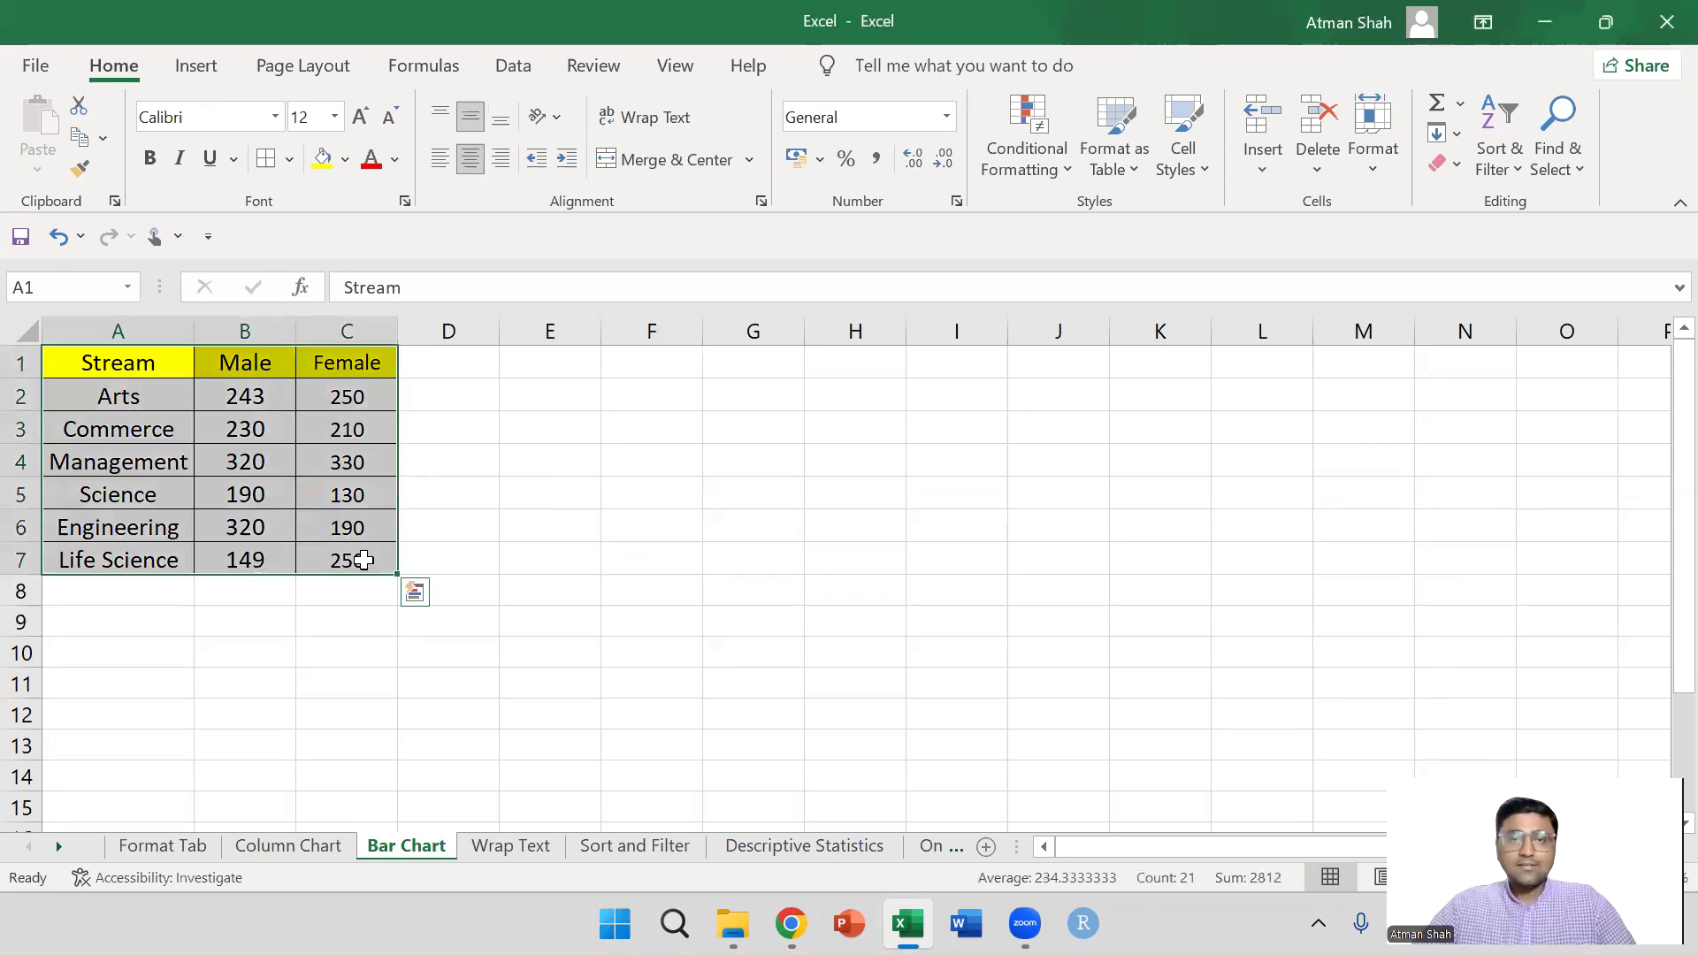
click(203, 70)
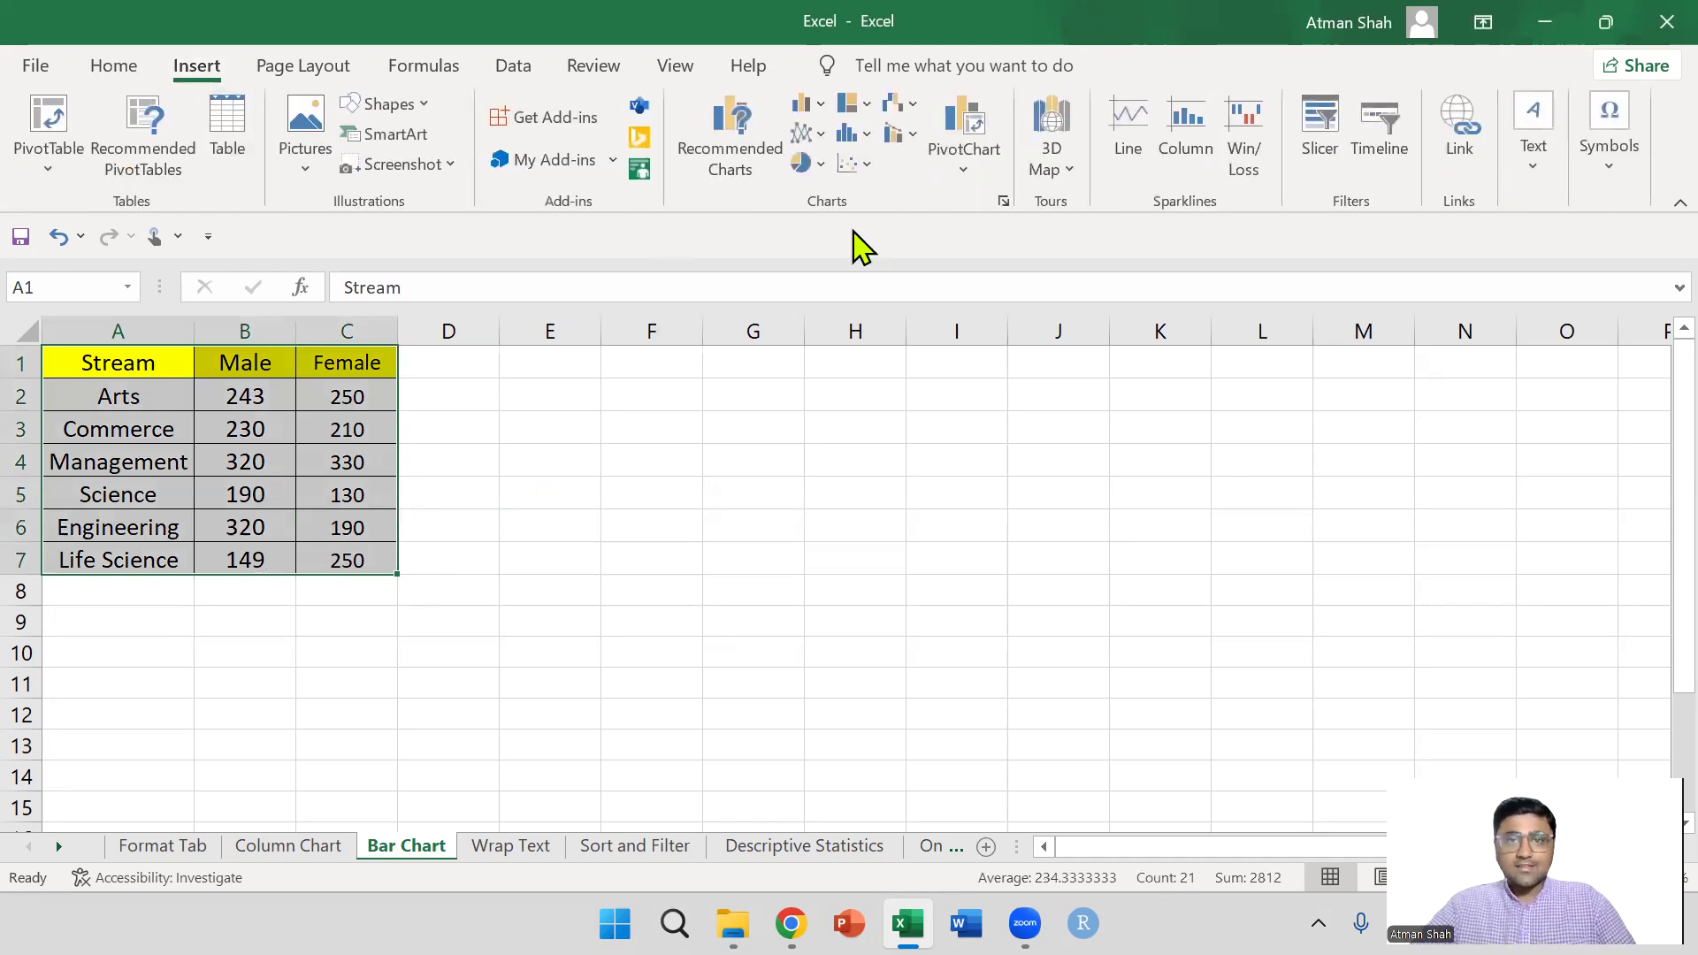
click(1004, 202)
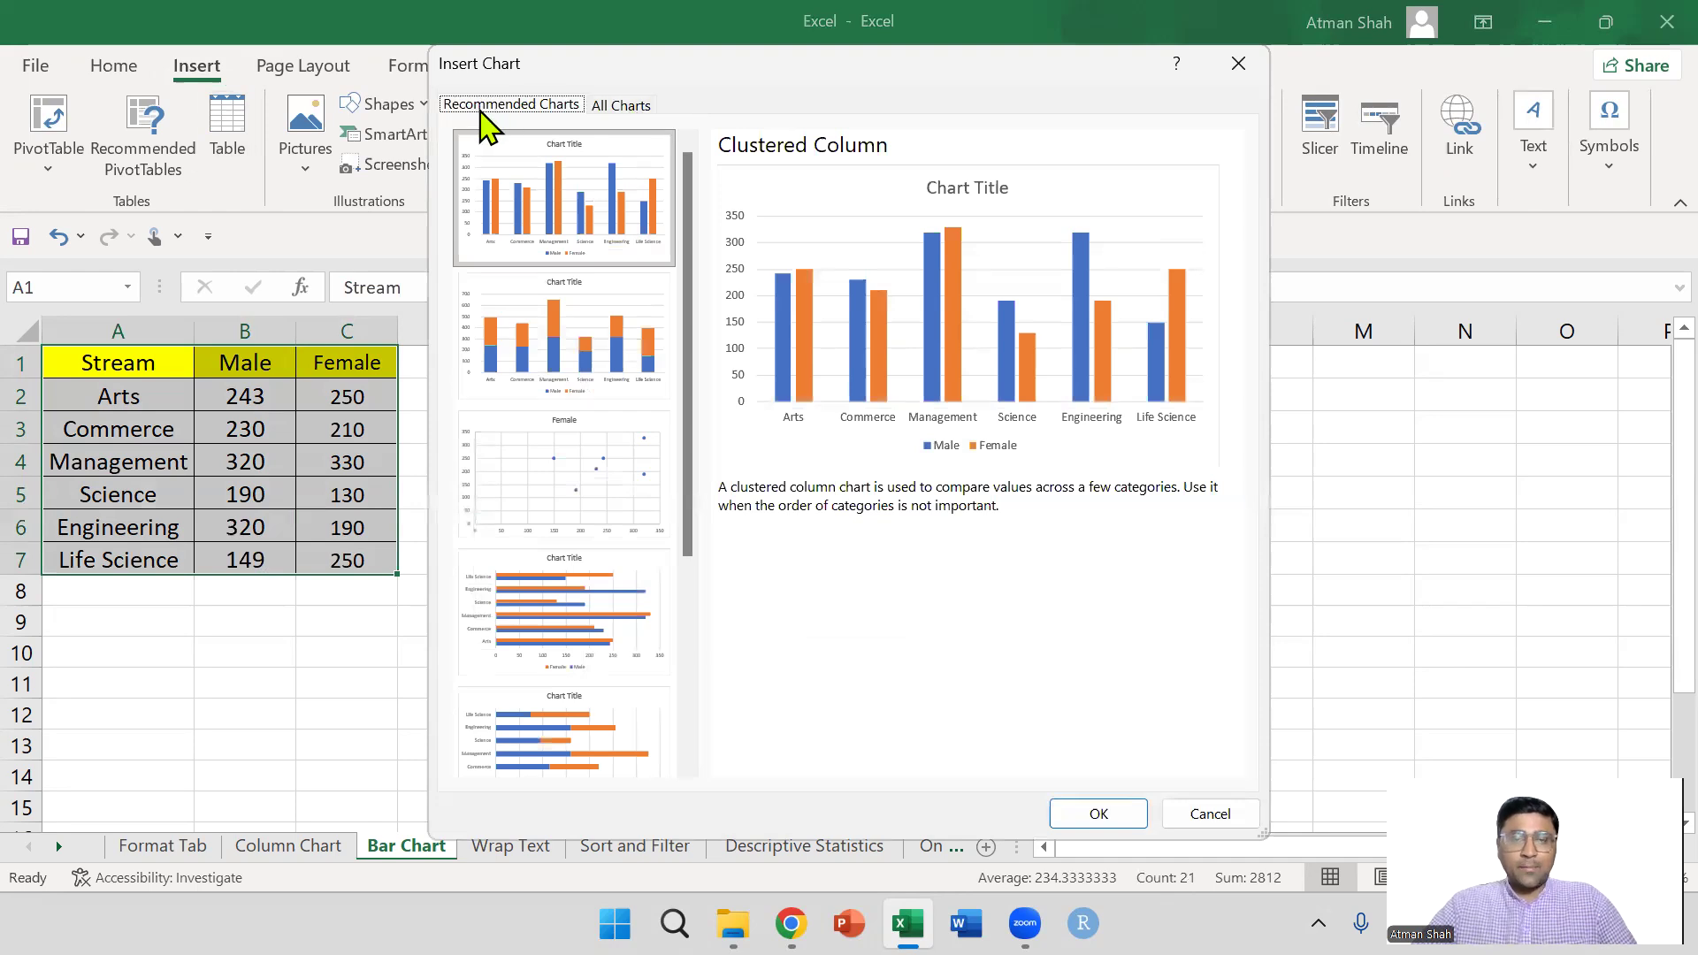
click(622, 106)
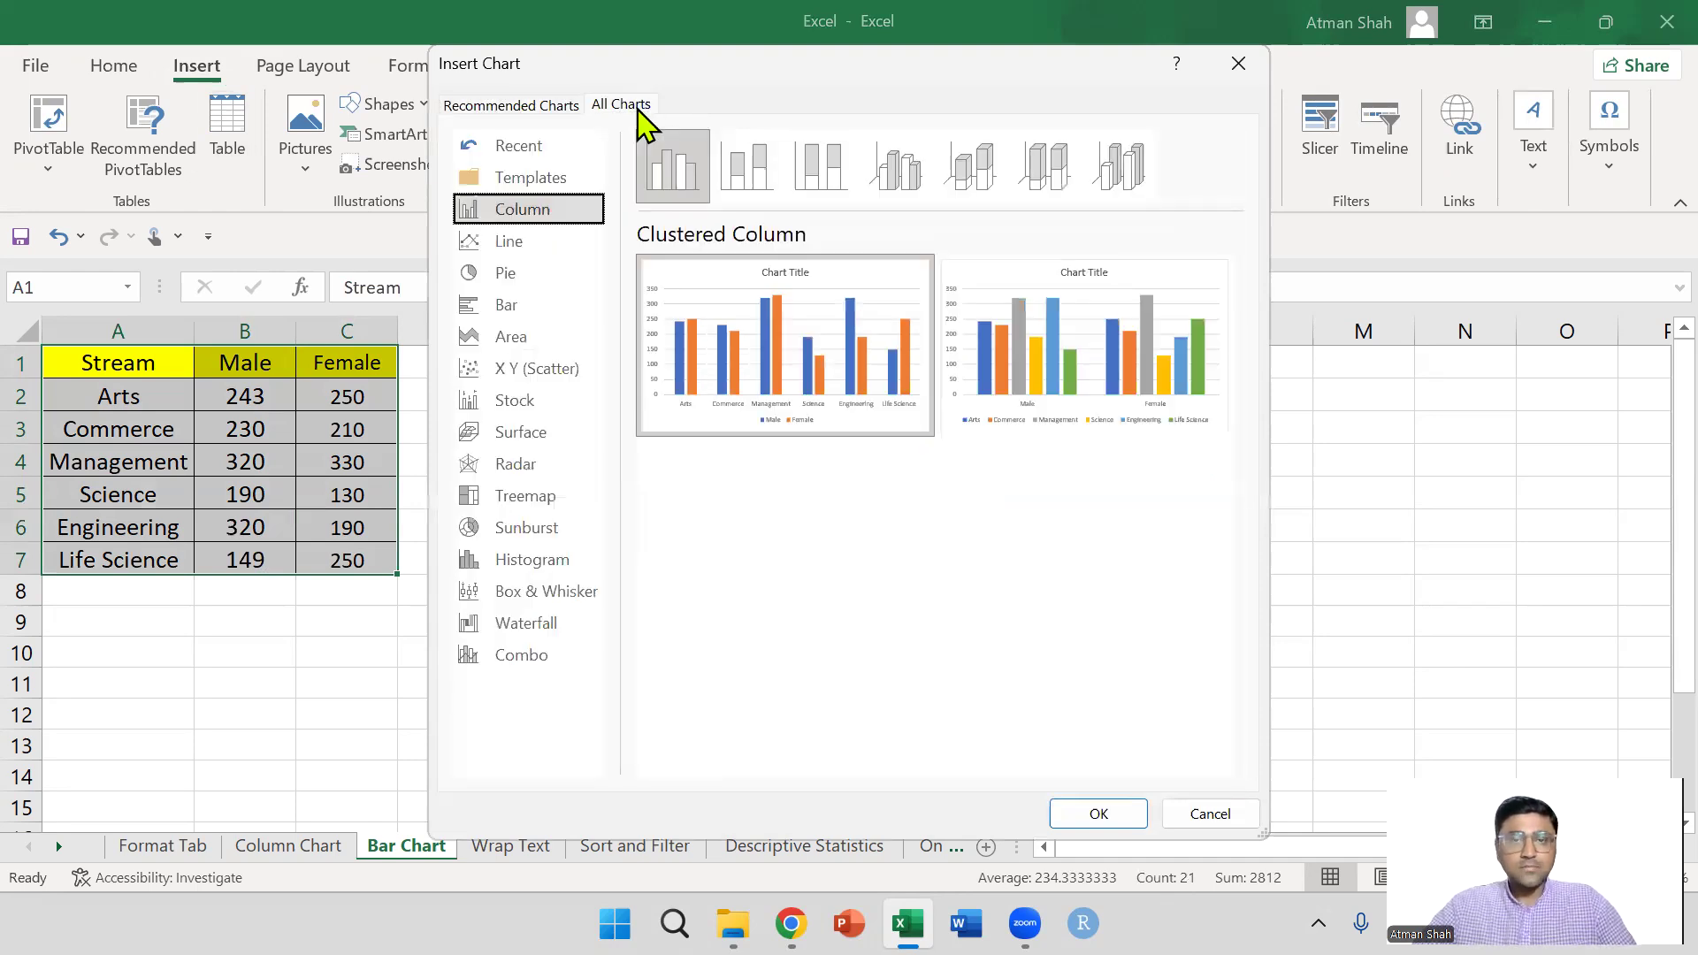
click(549, 305)
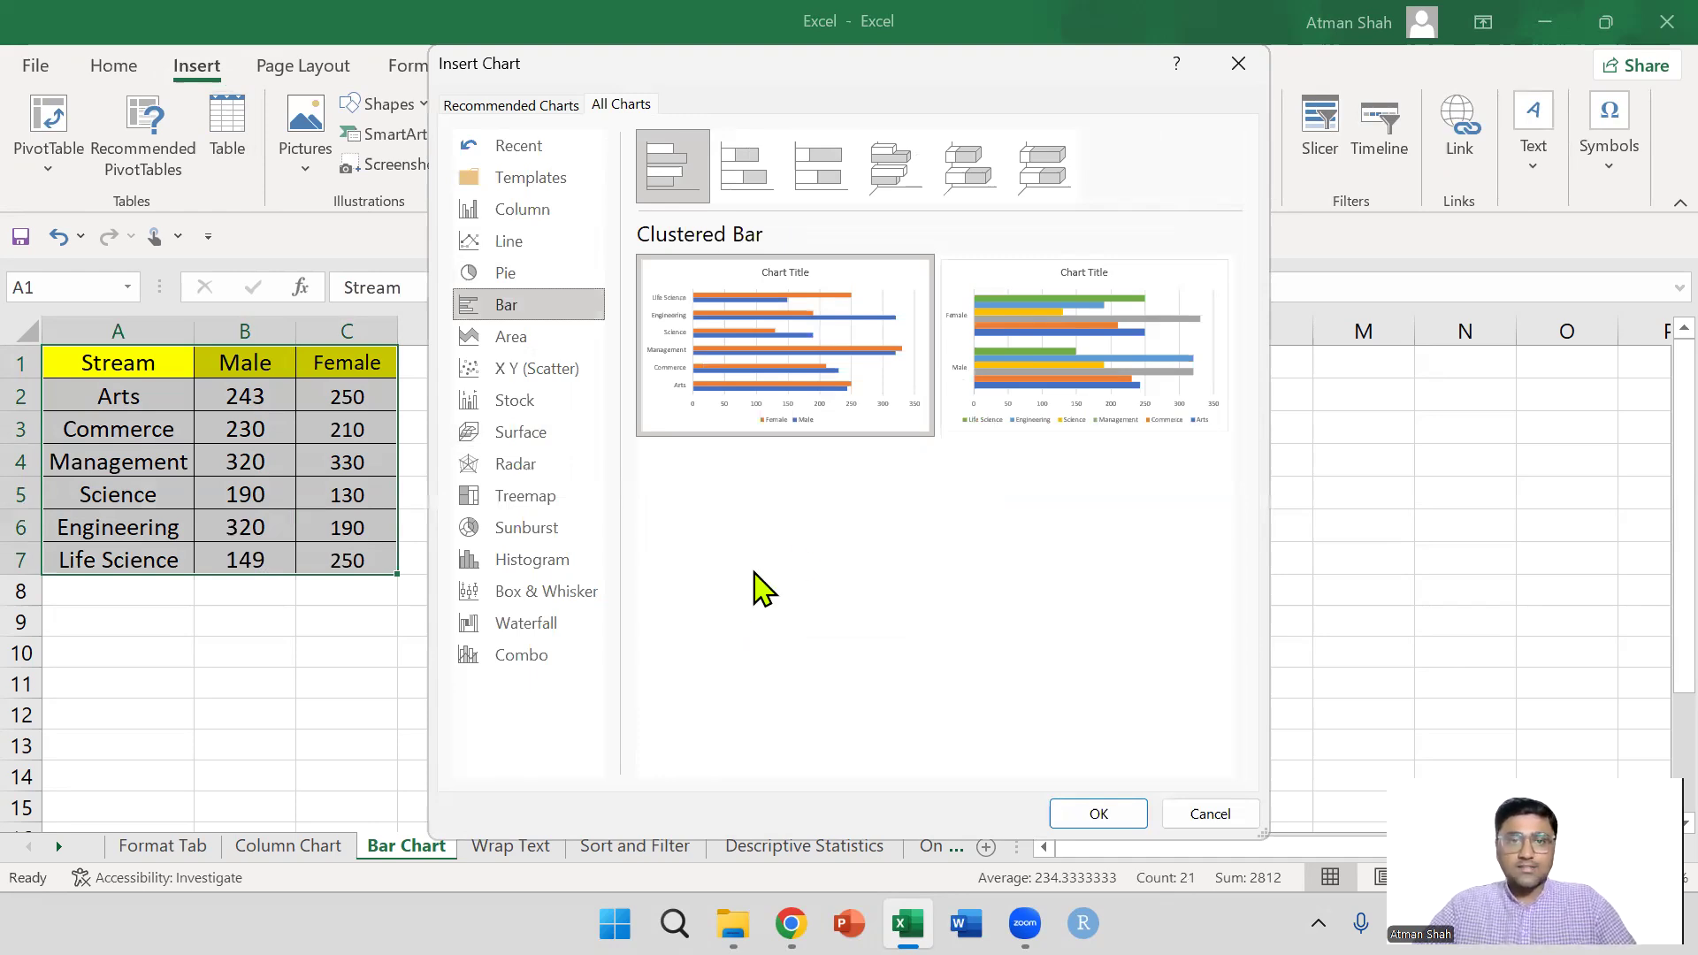
mouse_move(823, 352)
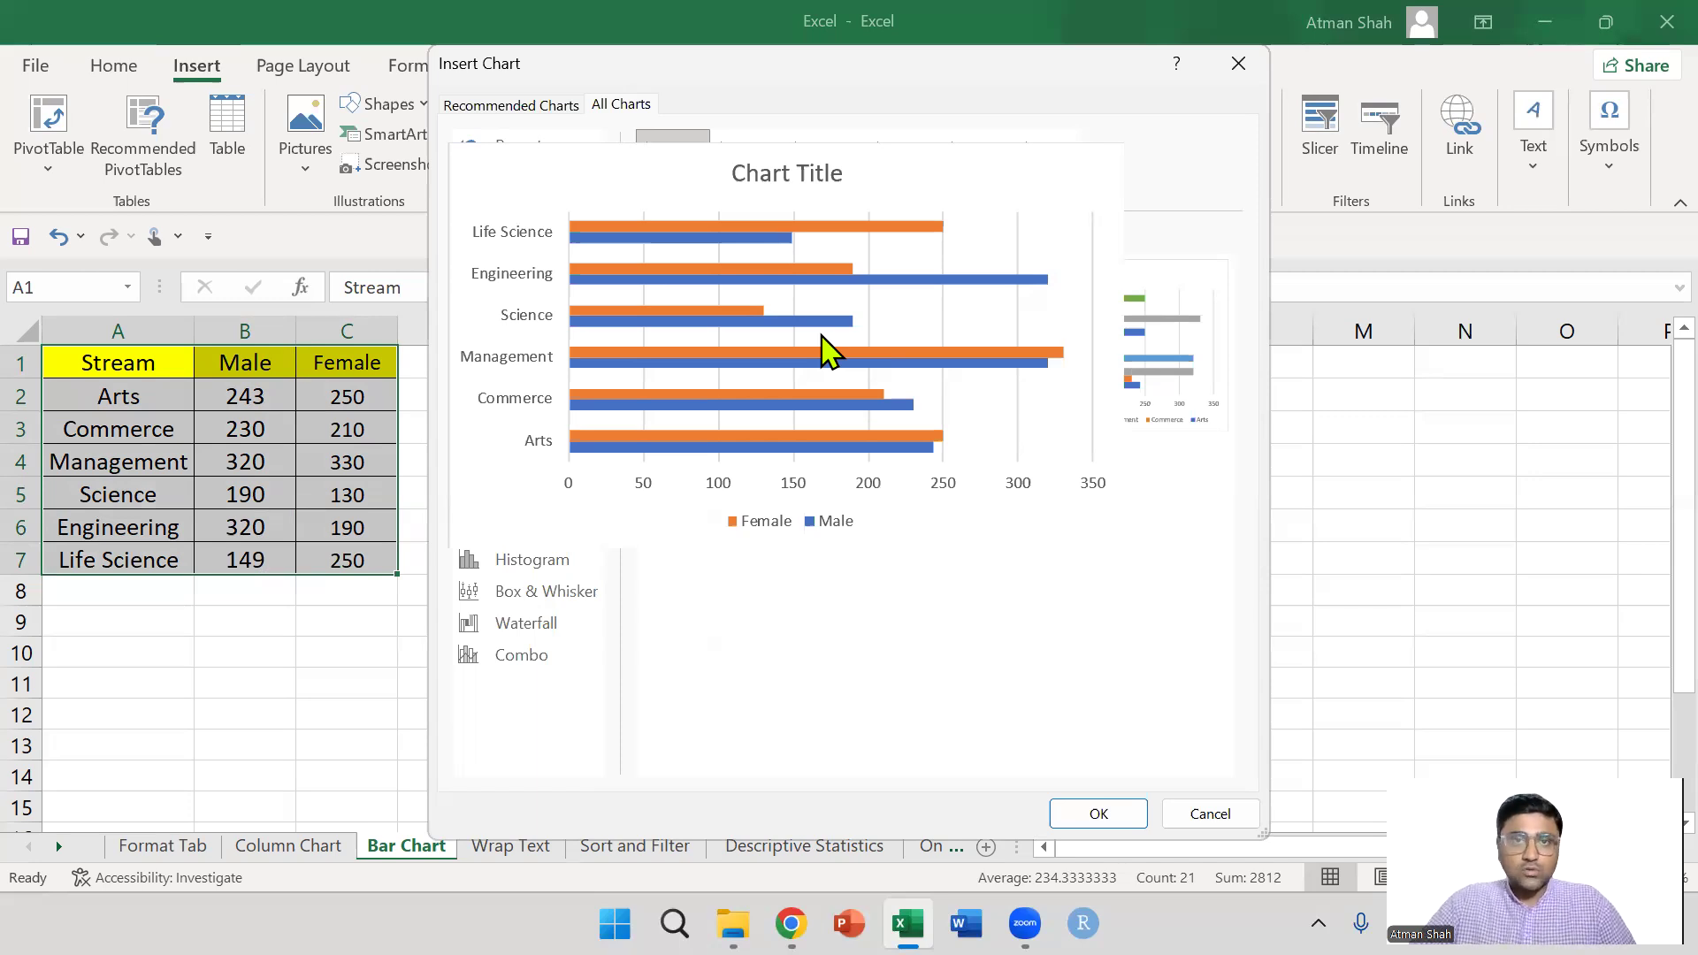
mouse_move(1116, 371)
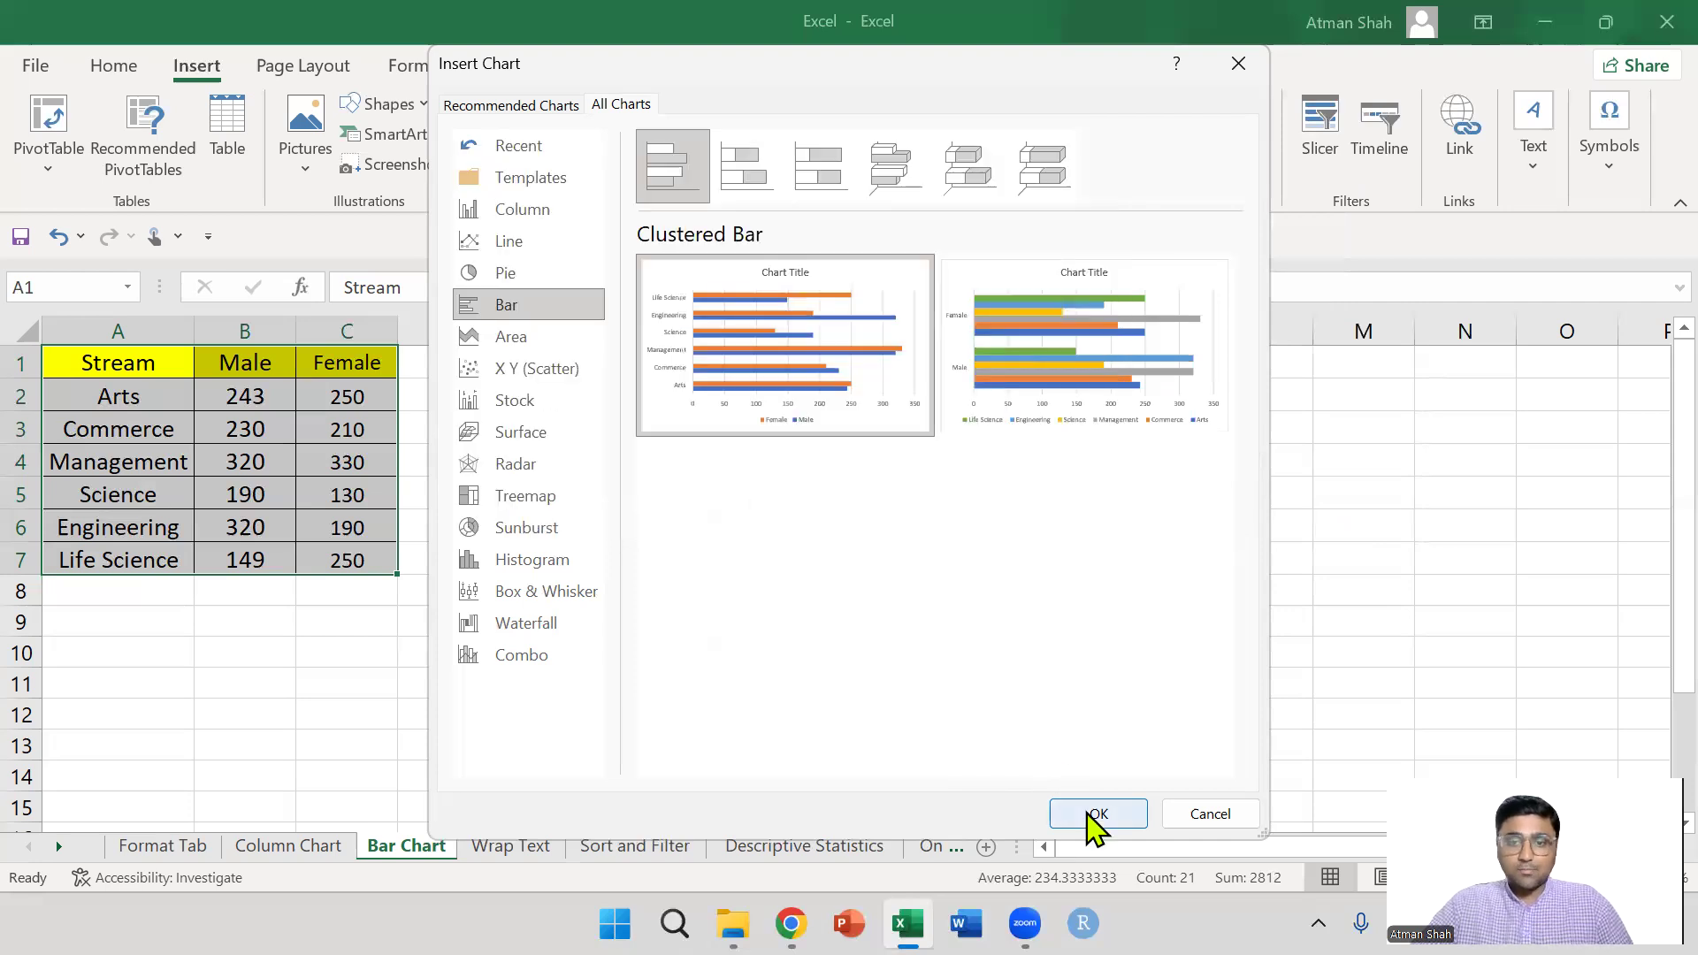
click(1096, 815)
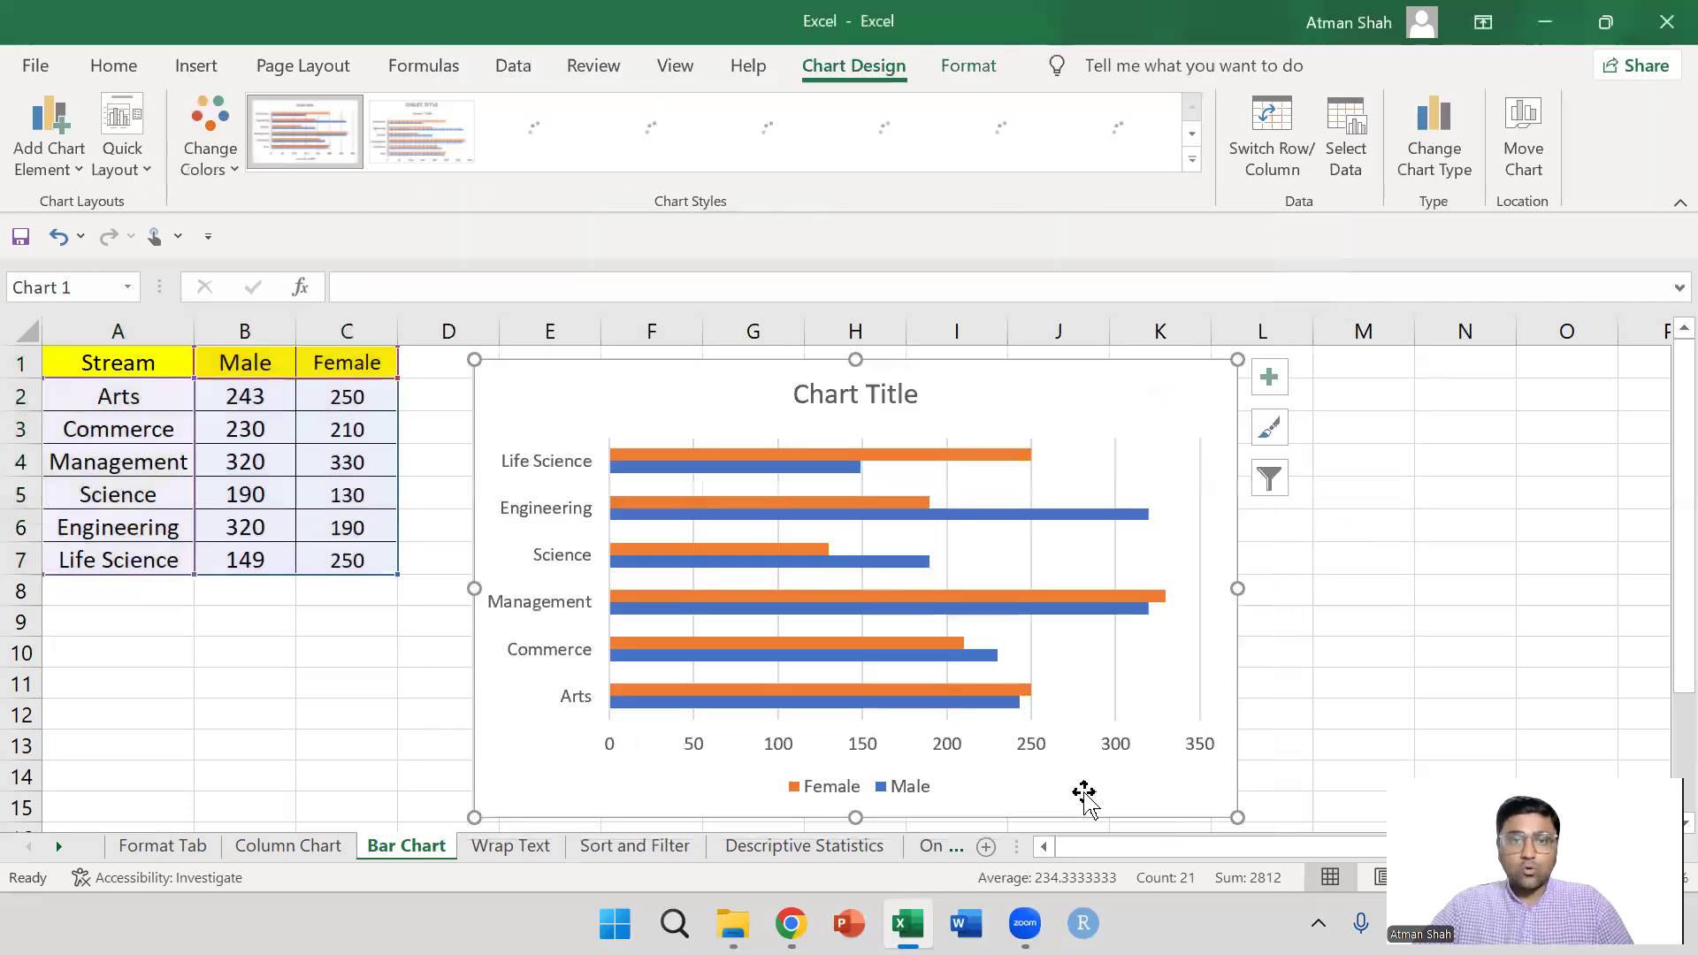
drag(1078, 369, 1111, 360)
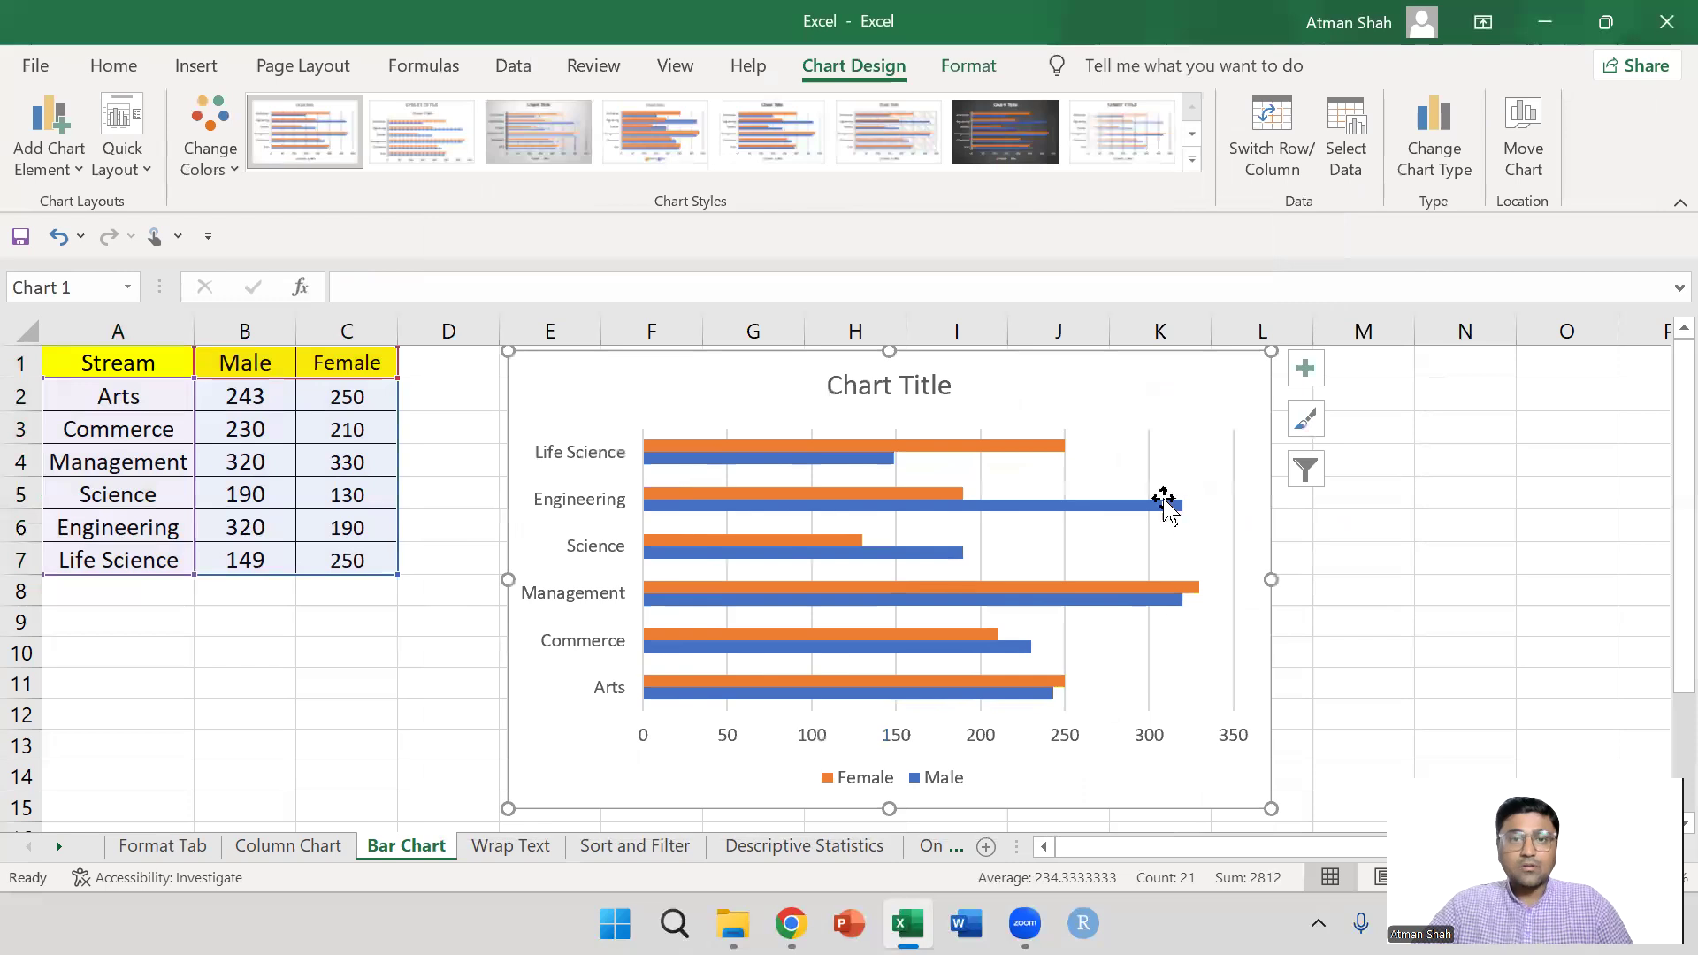
Change the clustered bar chart's title to "Chart 1: Bar Chart" and close the title formatting options.
double_click(913, 382)
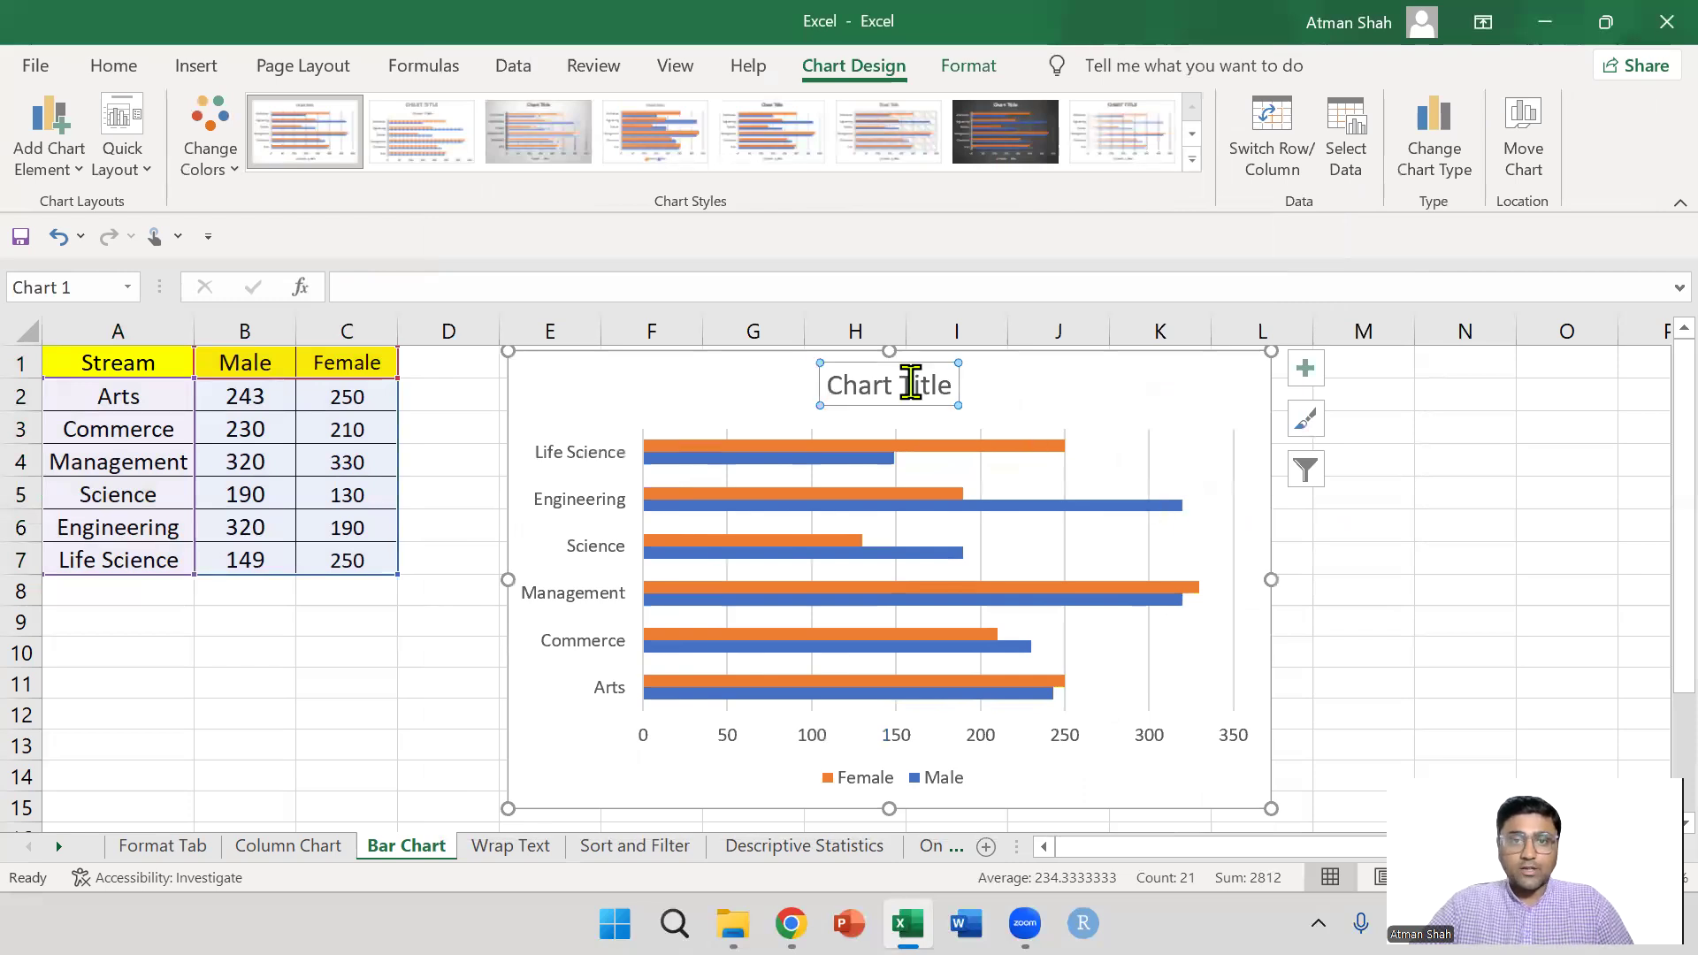
triple_click(929, 385)
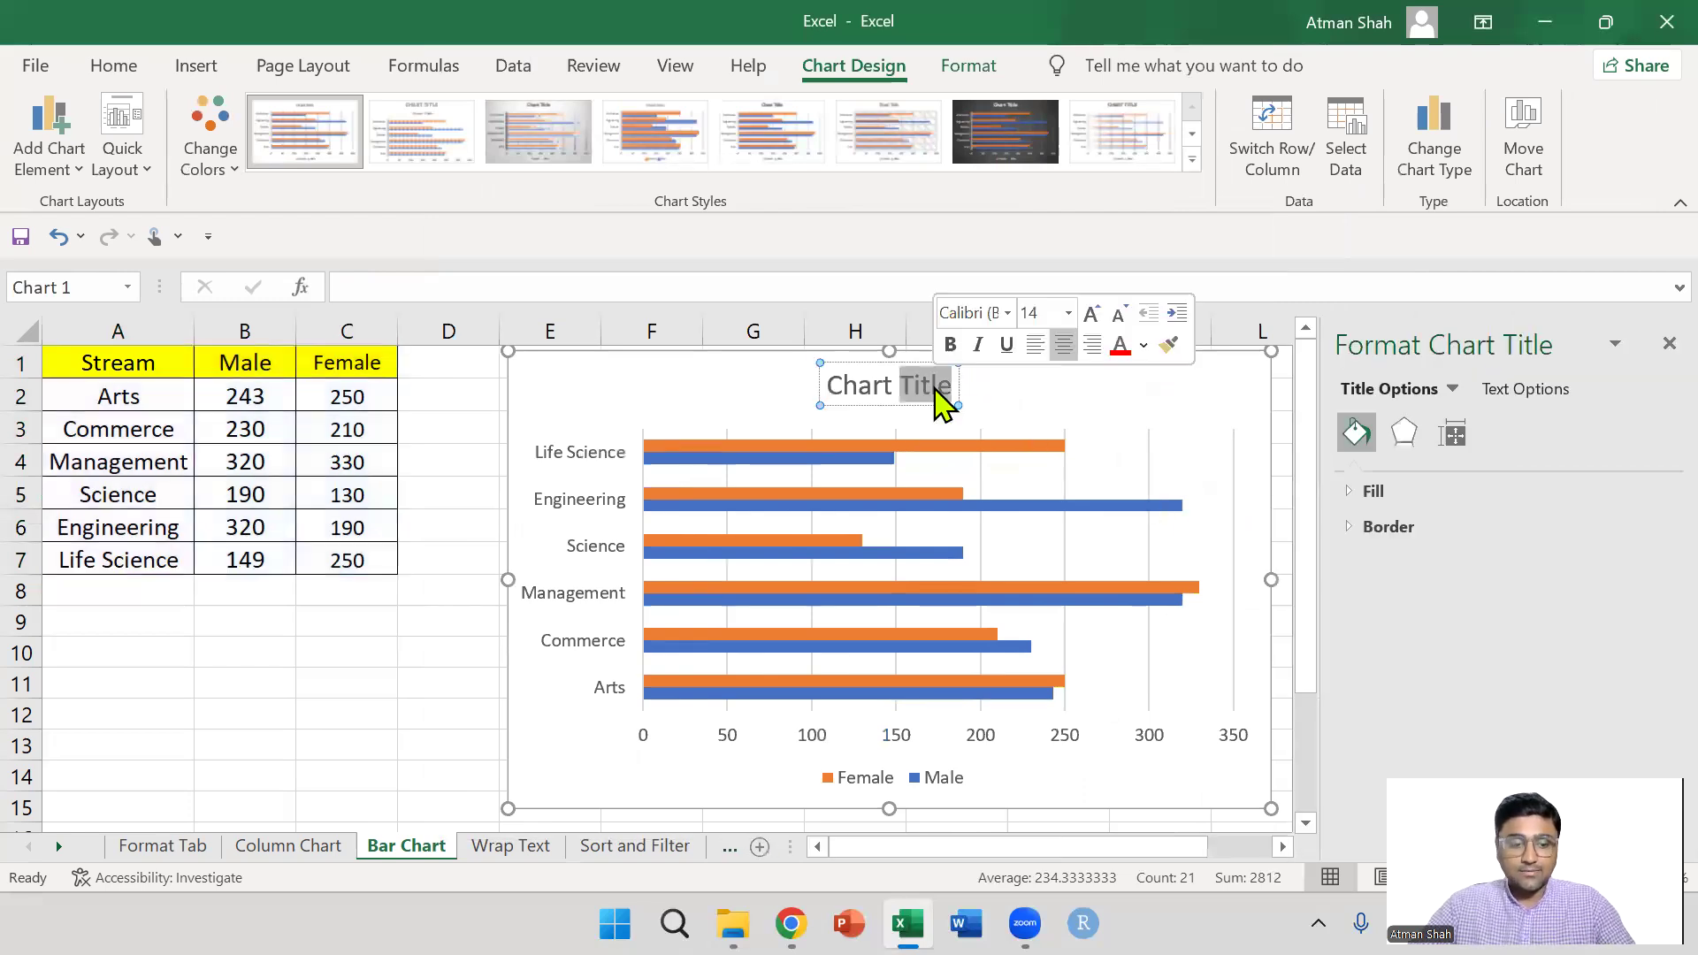
text(Chart)
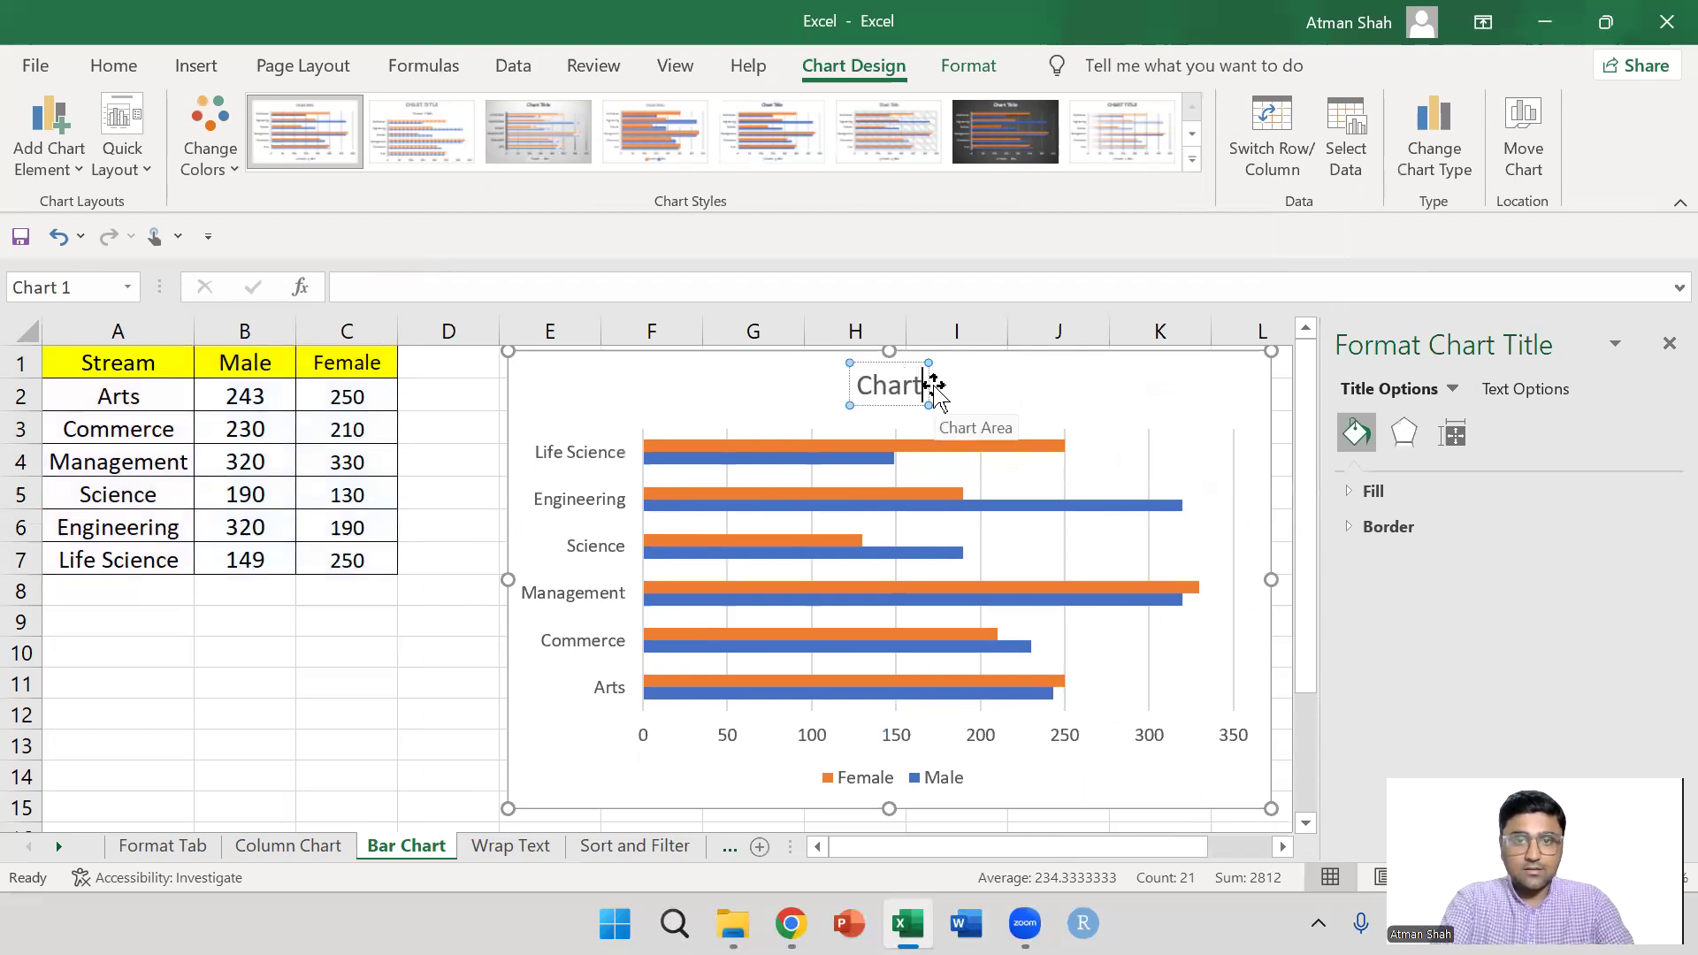
text( 1: Ba)
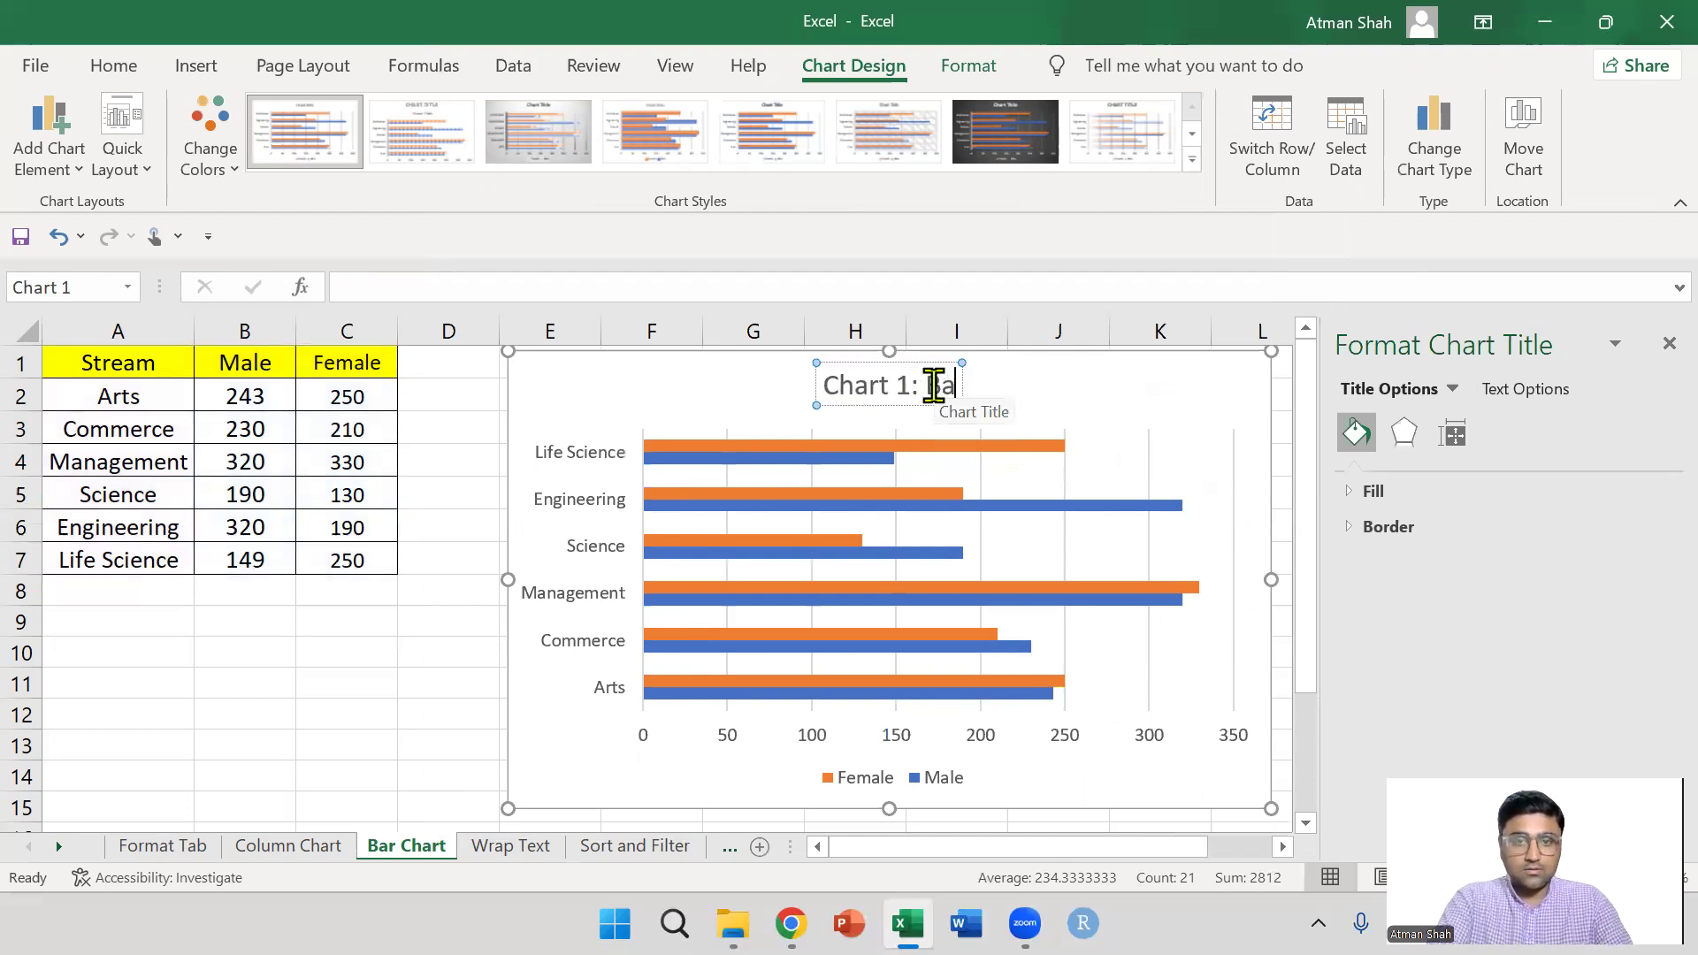
text(r Chart)
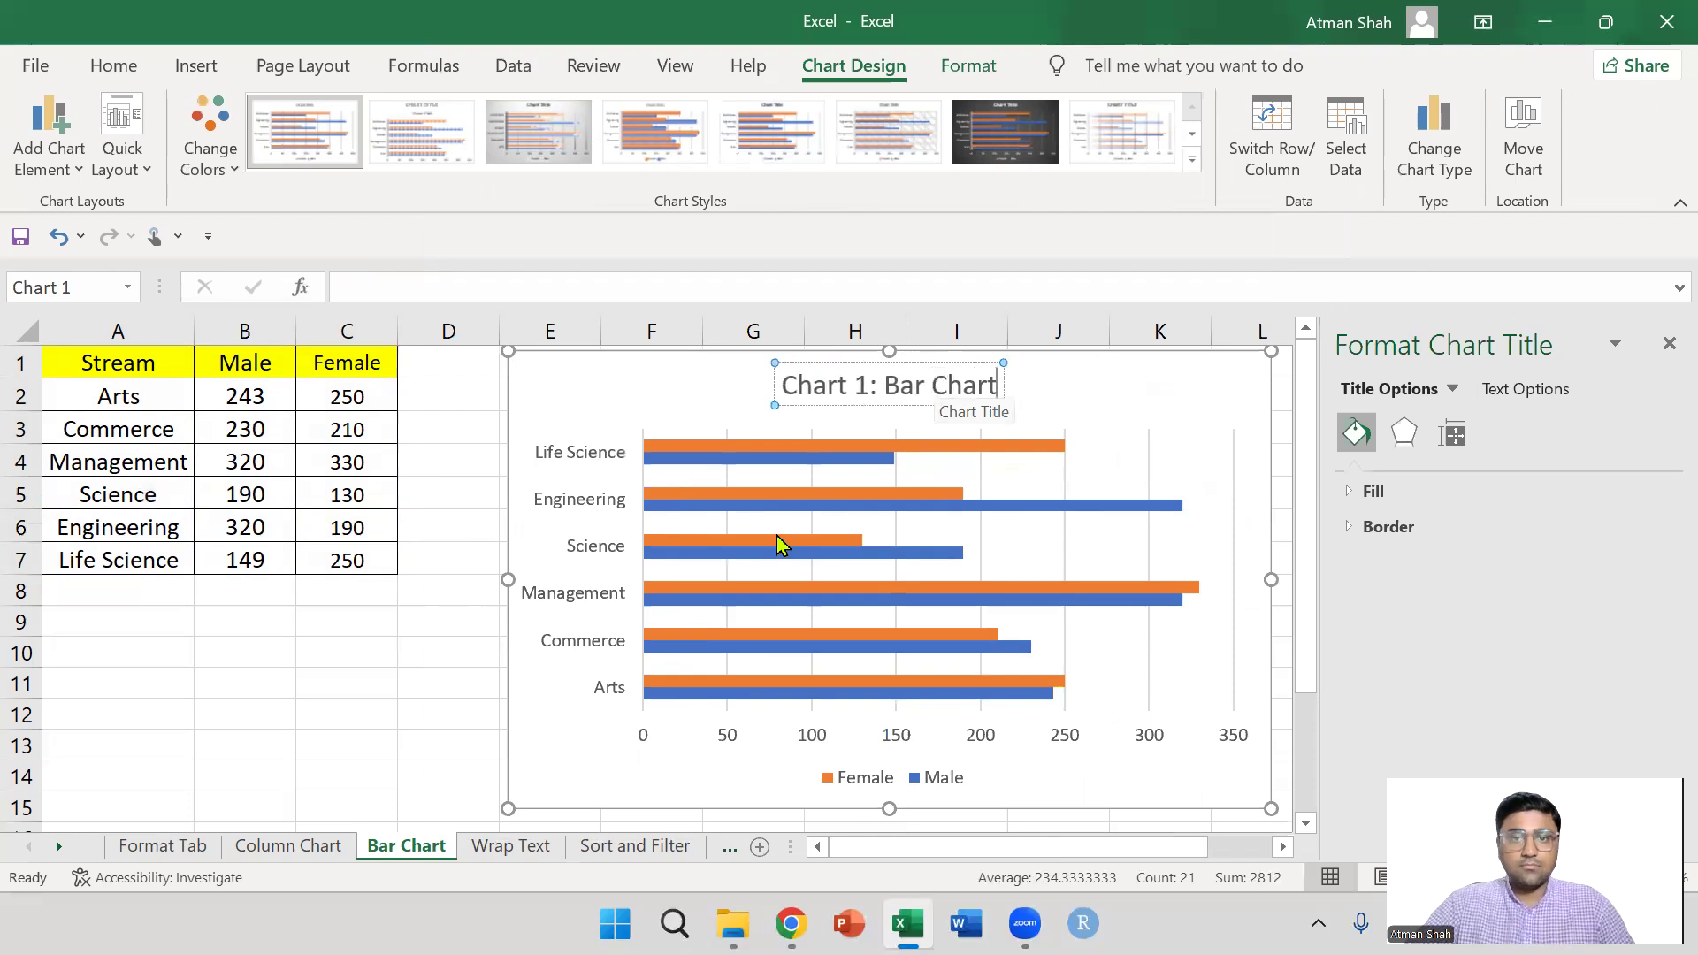
click(422, 741)
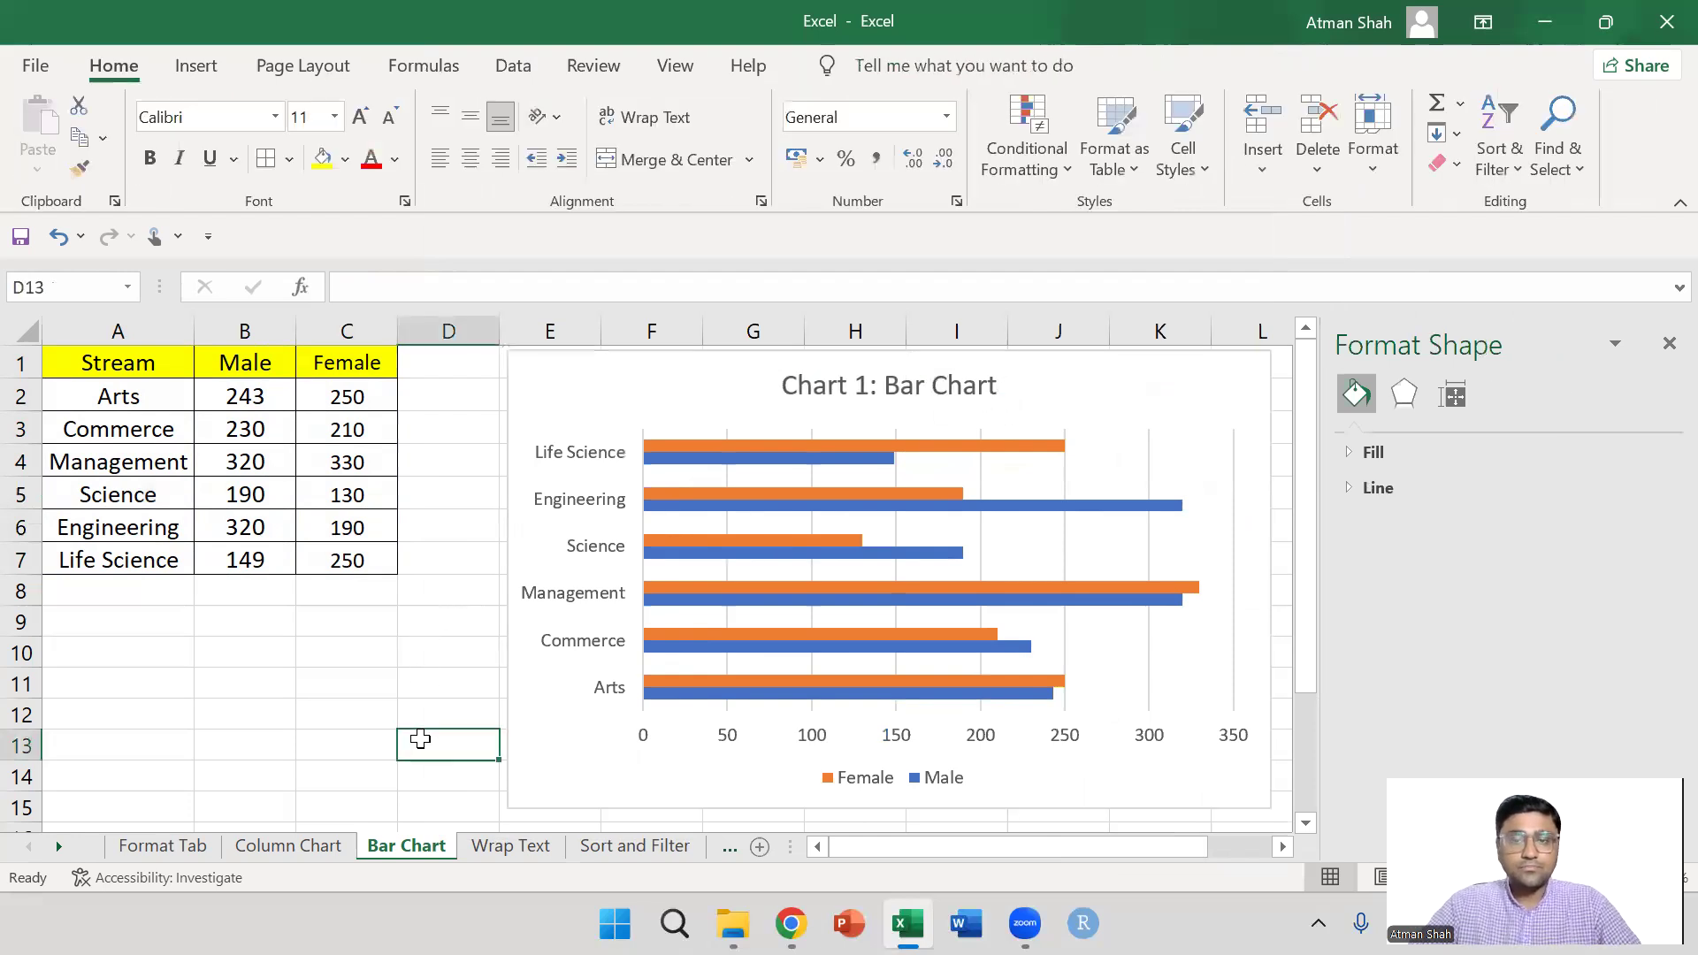
click(1669, 343)
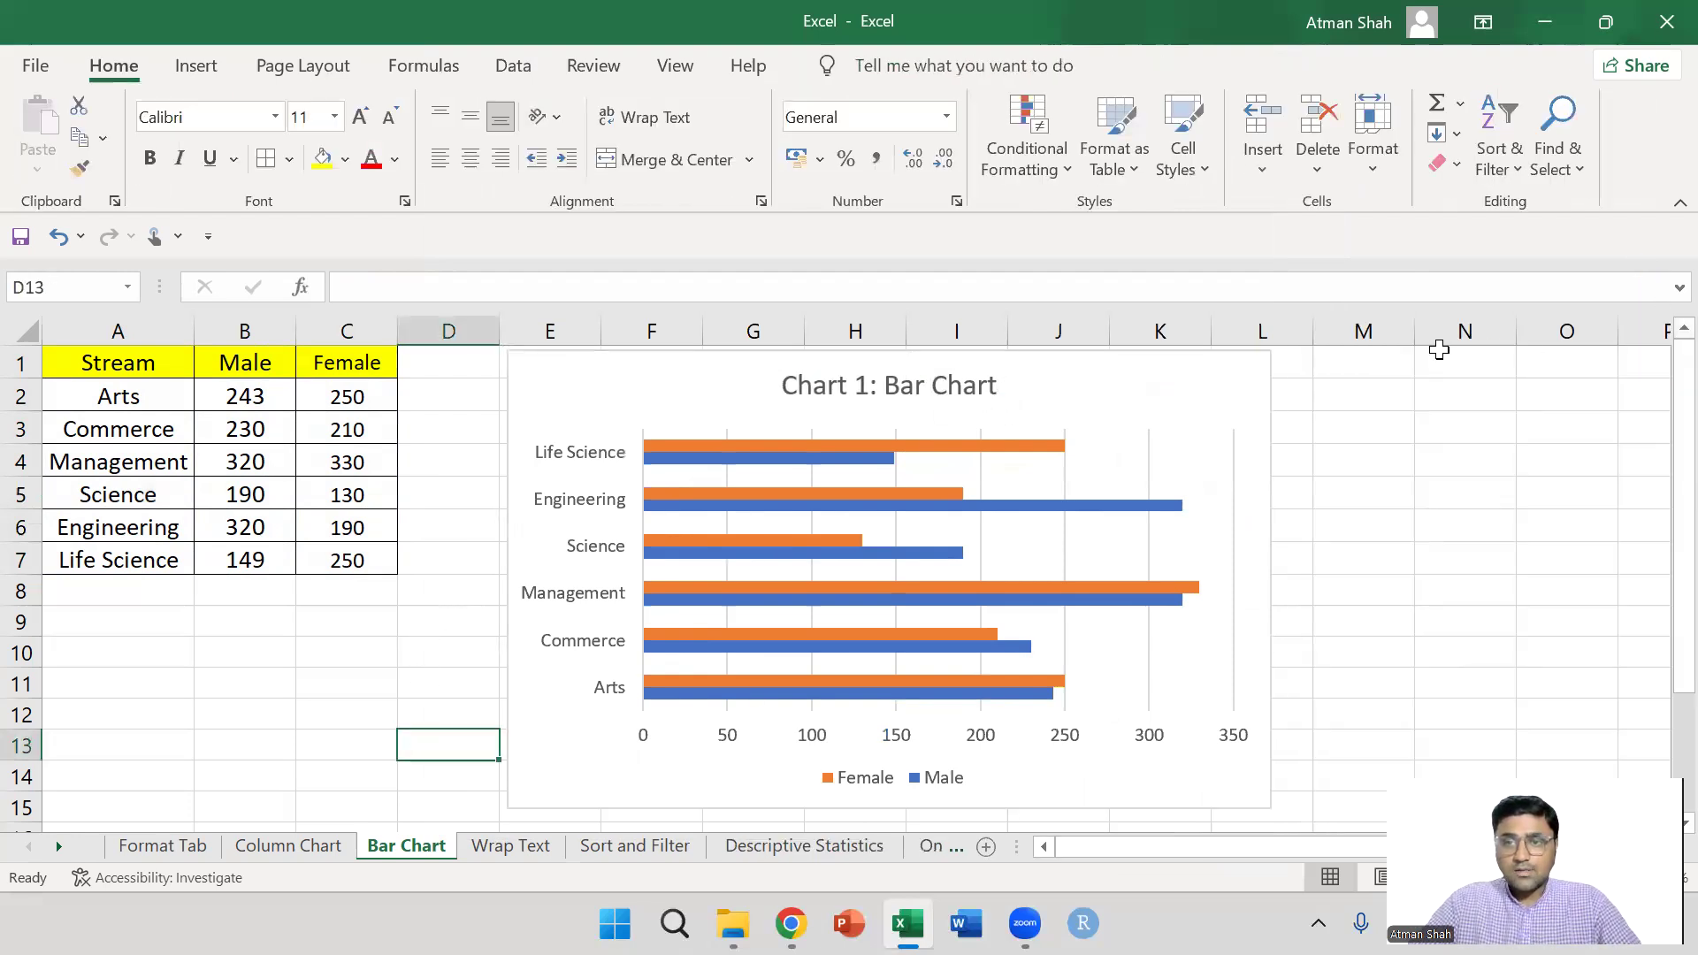
Remove the gridlines from Chart 1 and move the chart closer to the data table.
click(1241, 370)
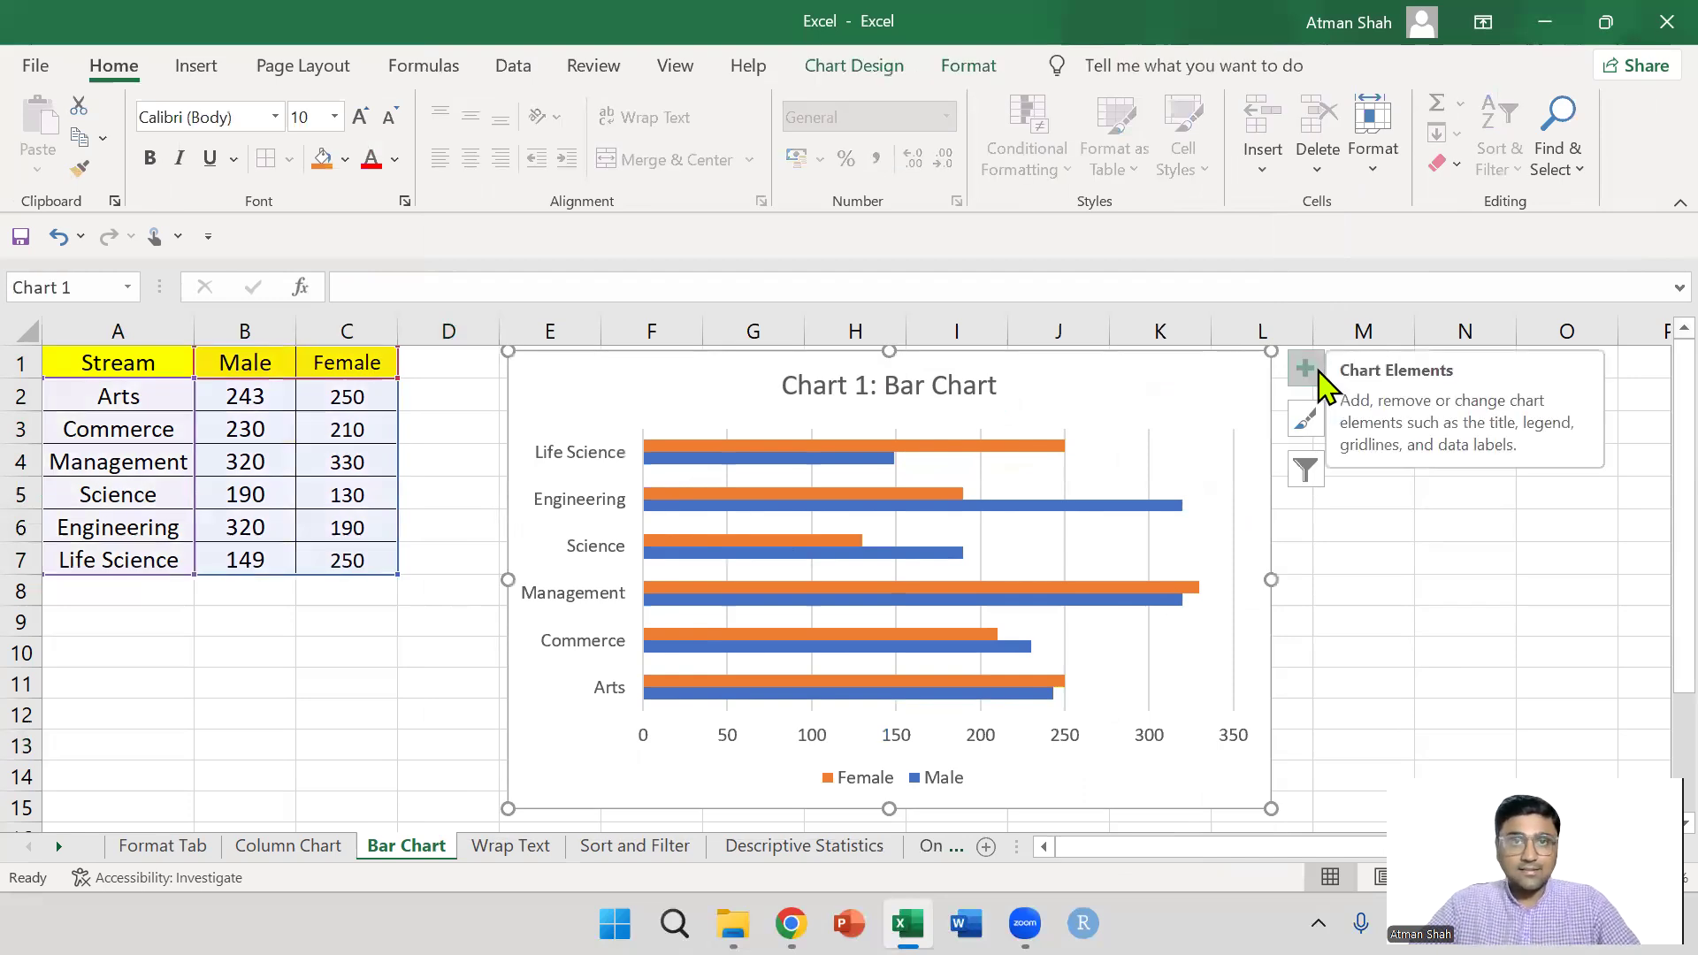
click(1318, 370)
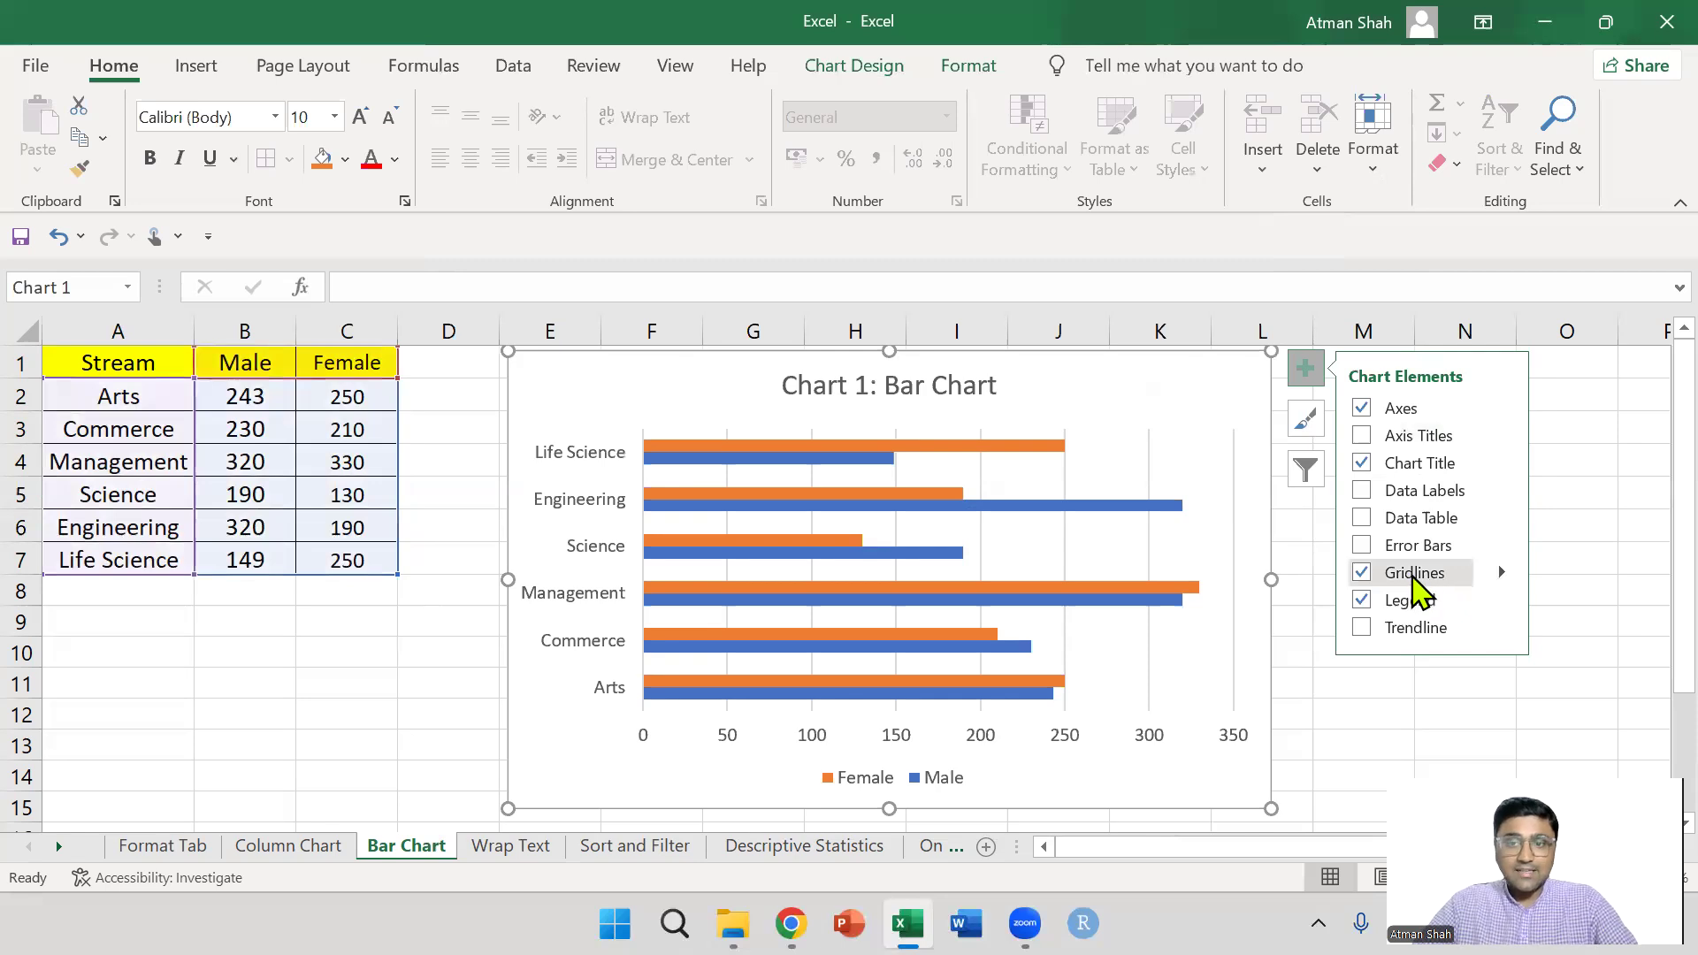
click(1404, 577)
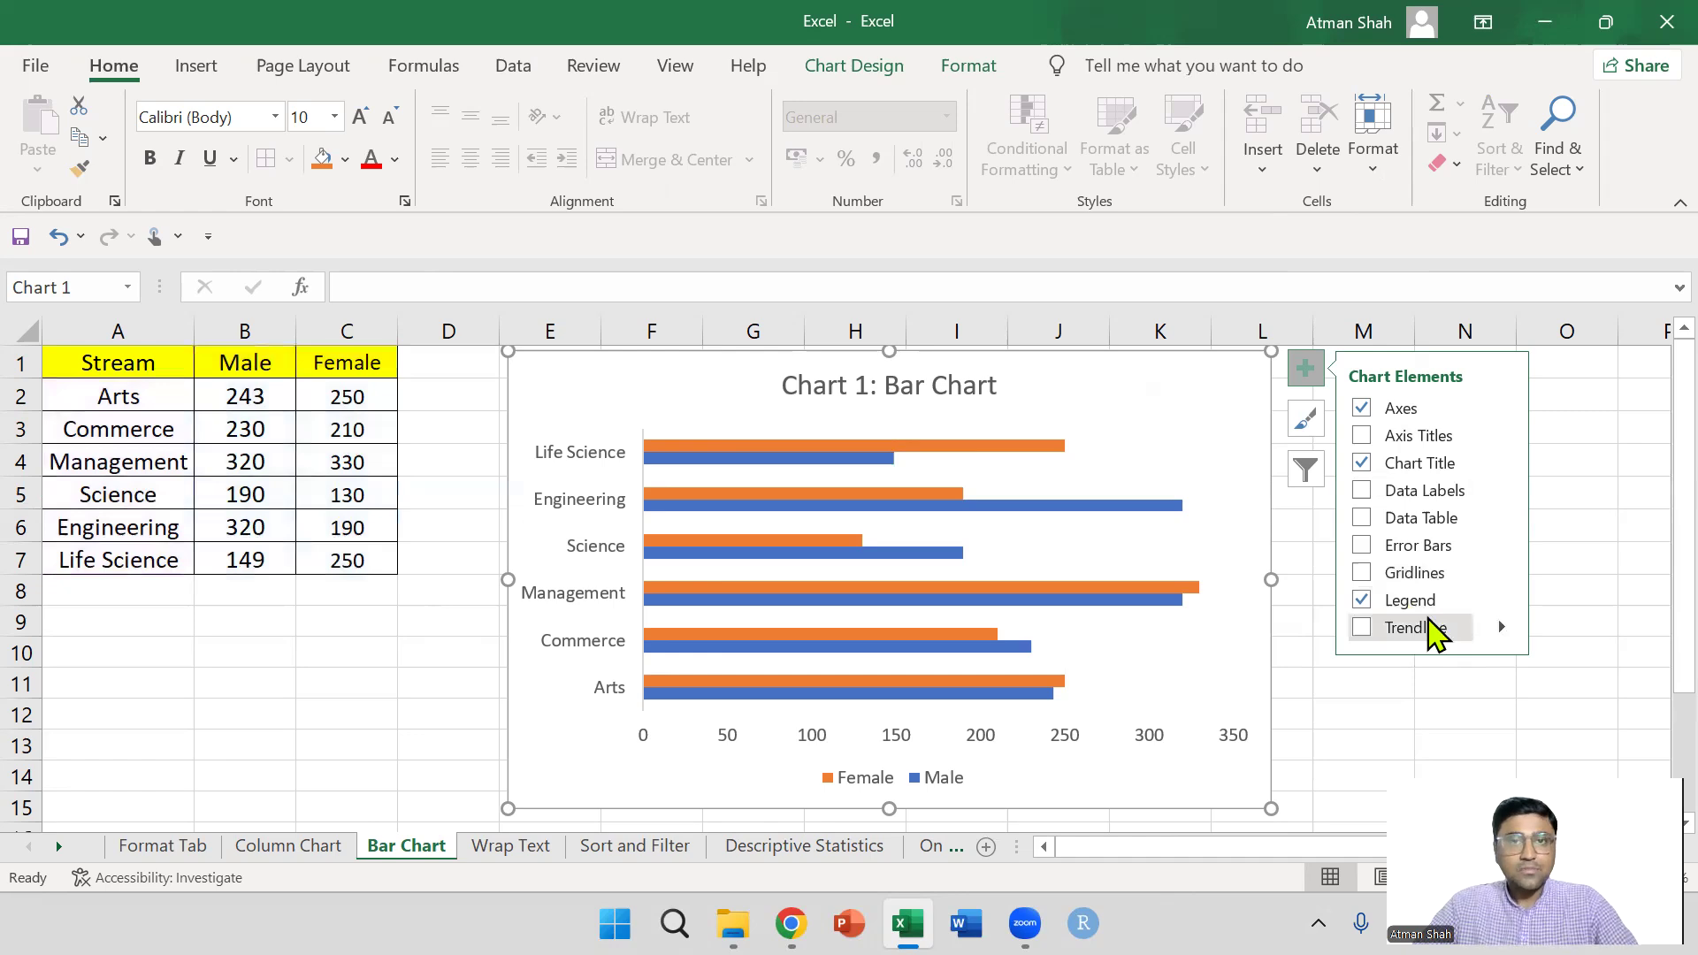
click(1585, 478)
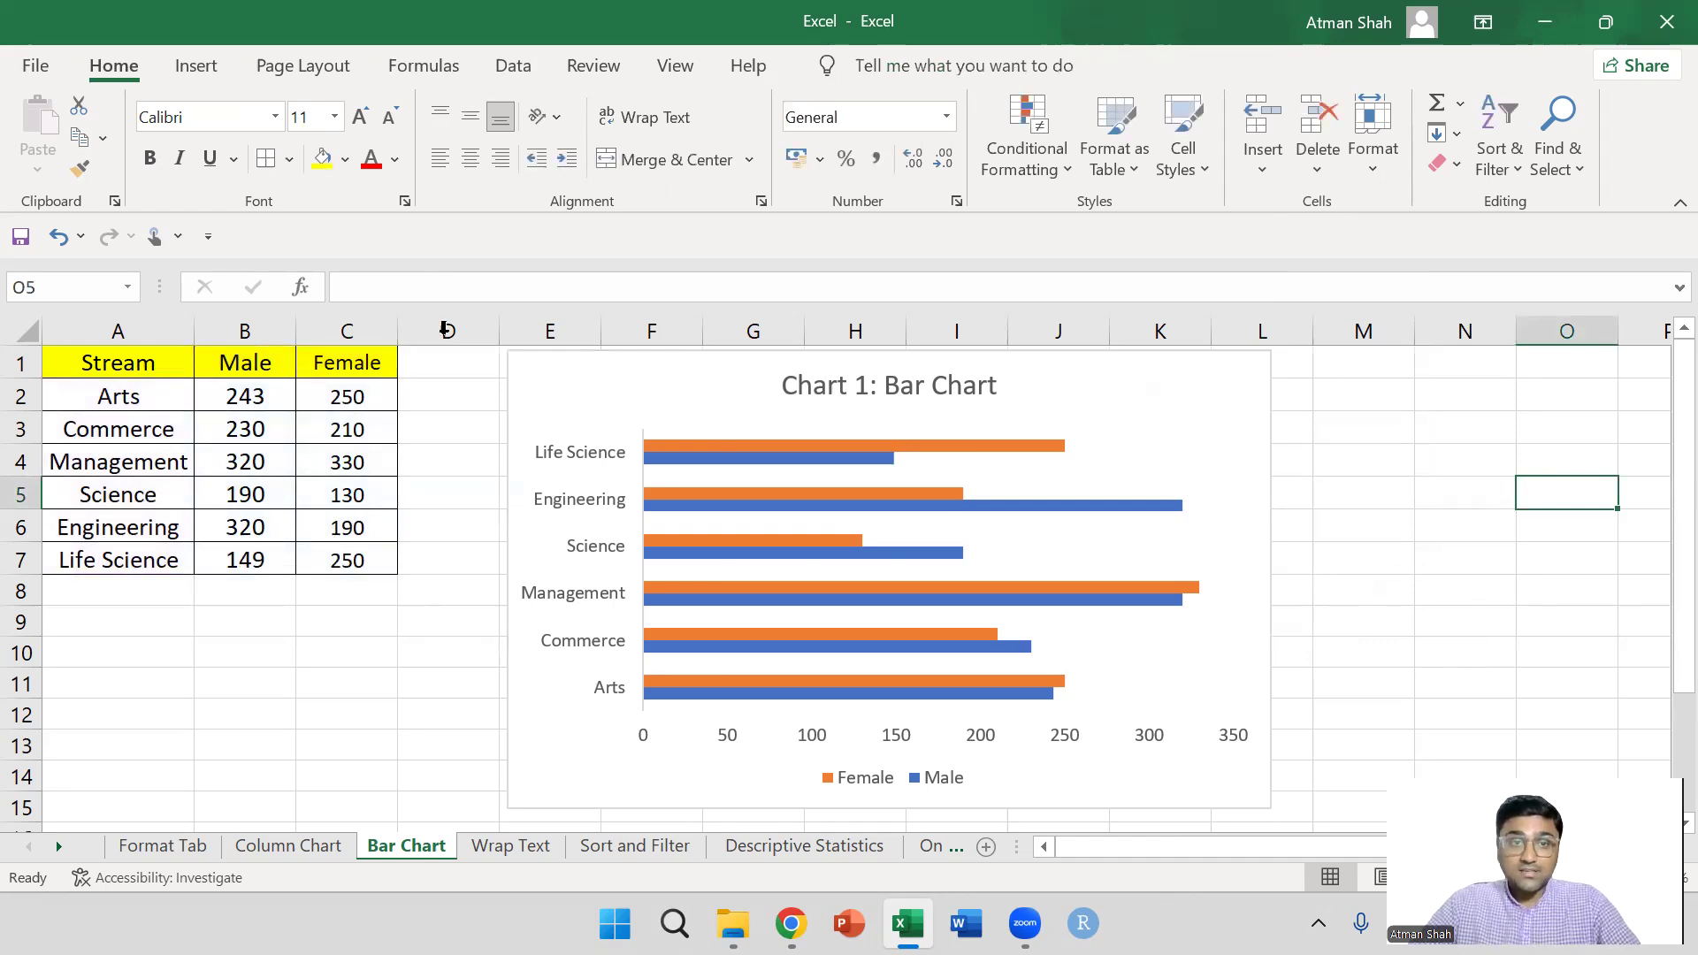
drag(519, 368, 453, 366)
Insert a stacked bar chart from the same A1:C7 data, with streams as categories and Male and Female as series.
drag(140, 353, 341, 553)
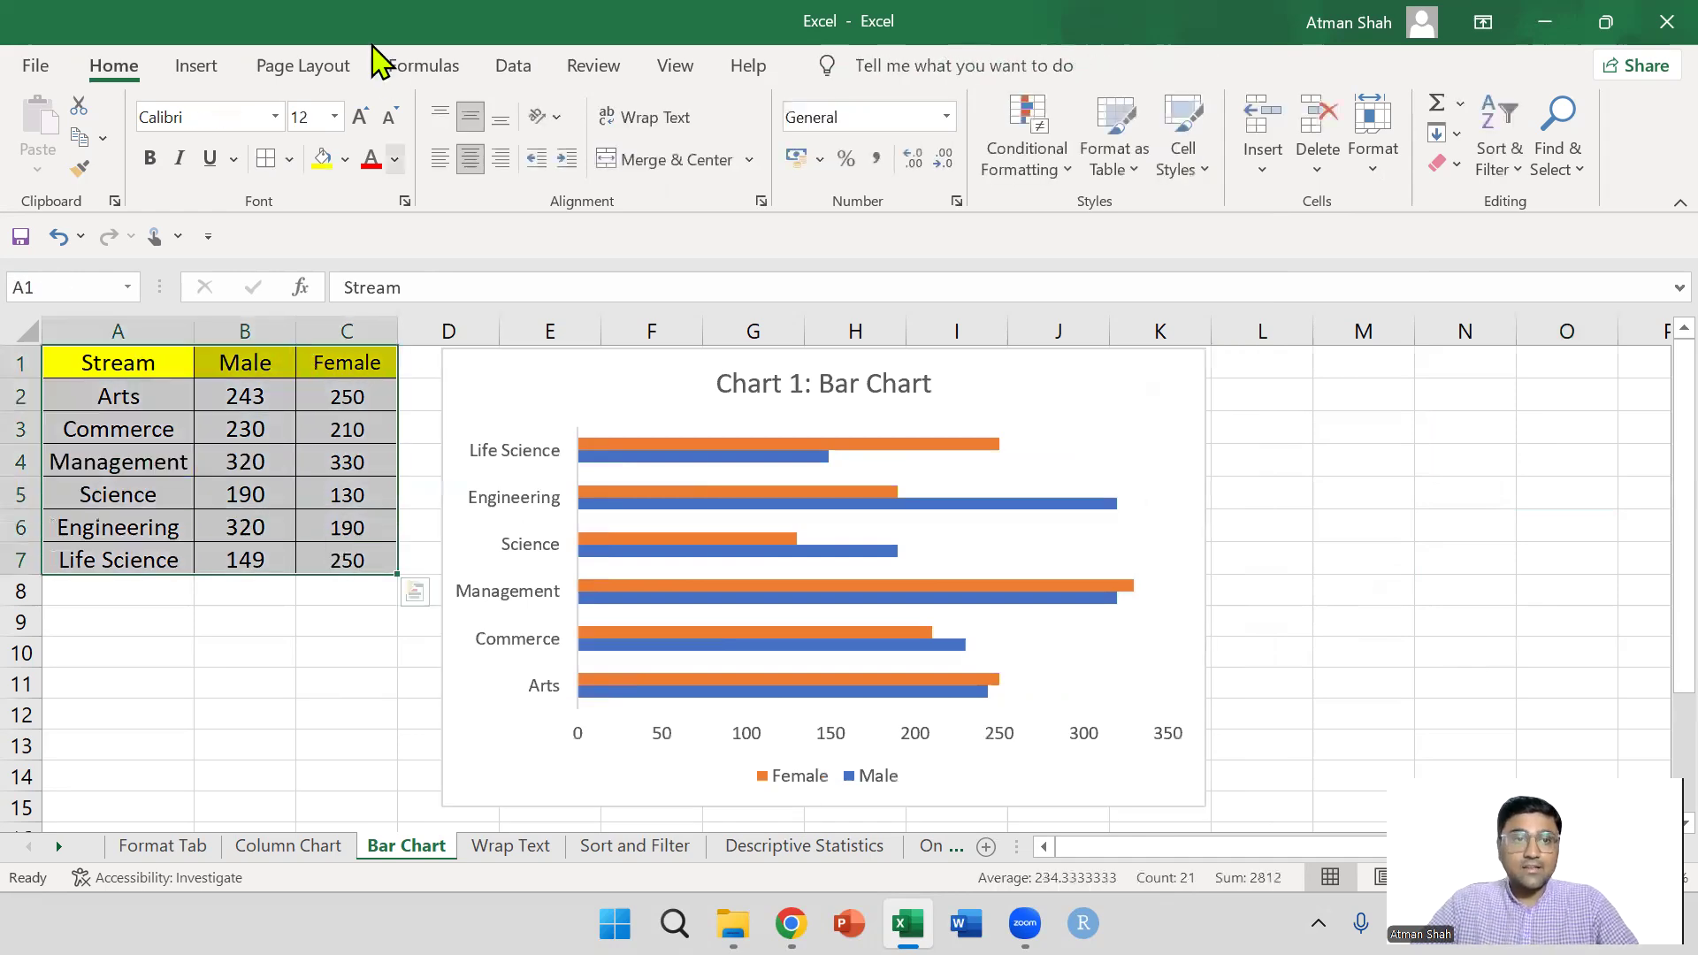
click(206, 67)
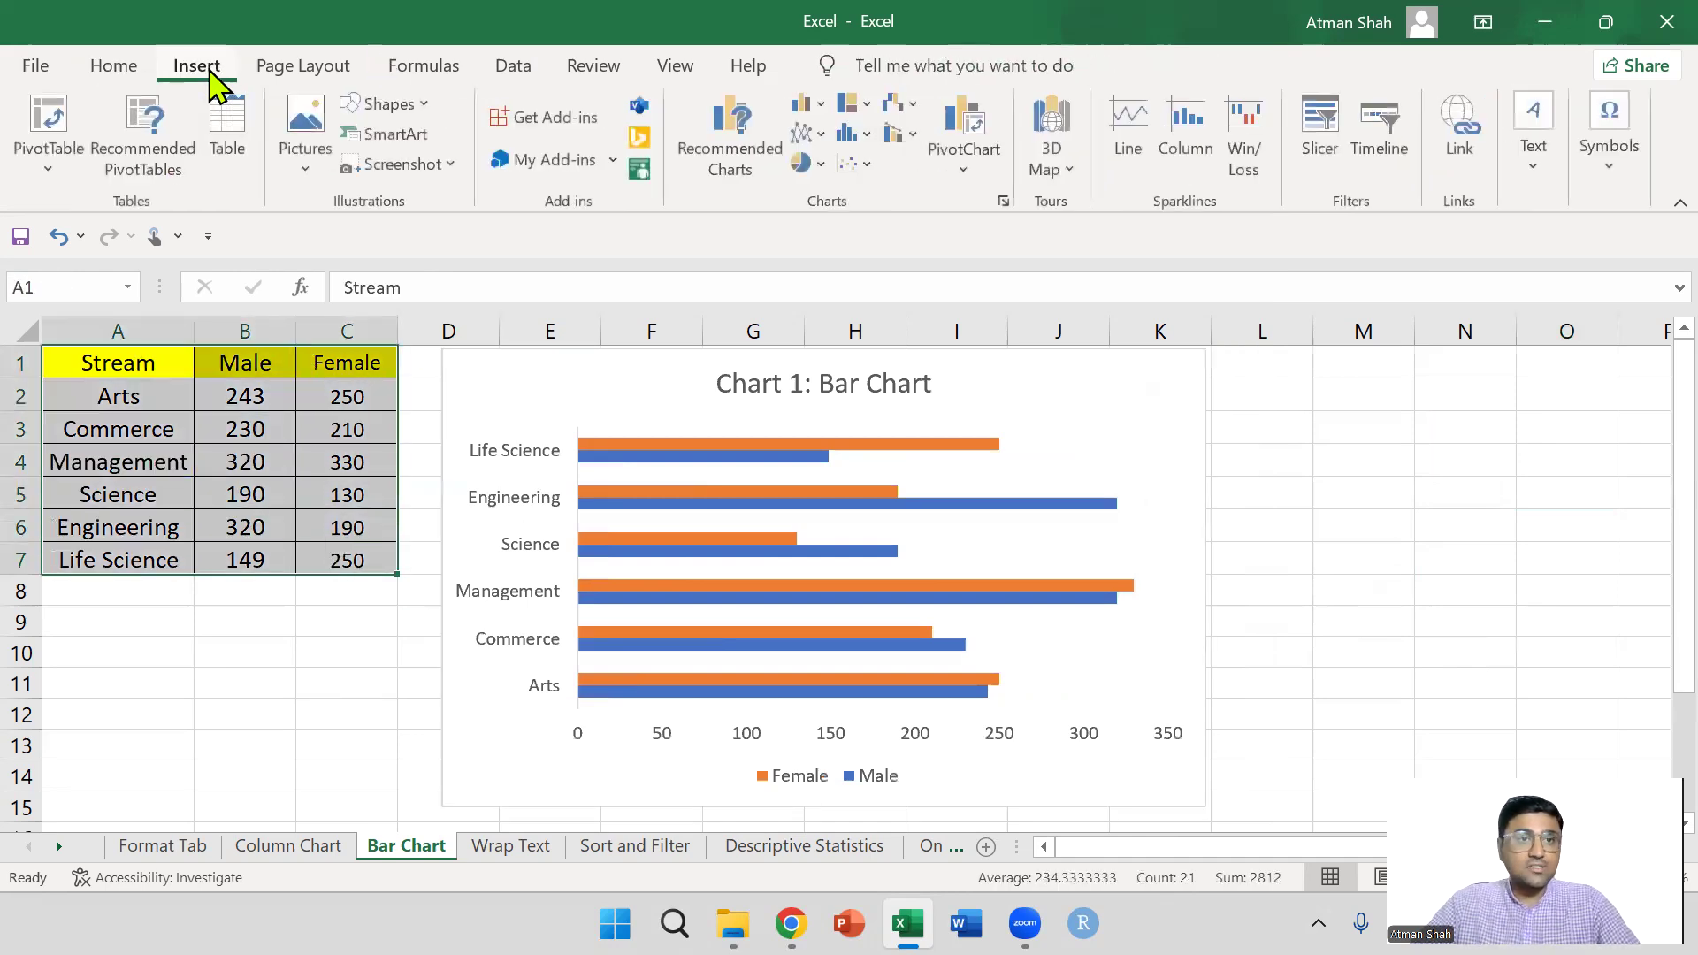
click(1004, 201)
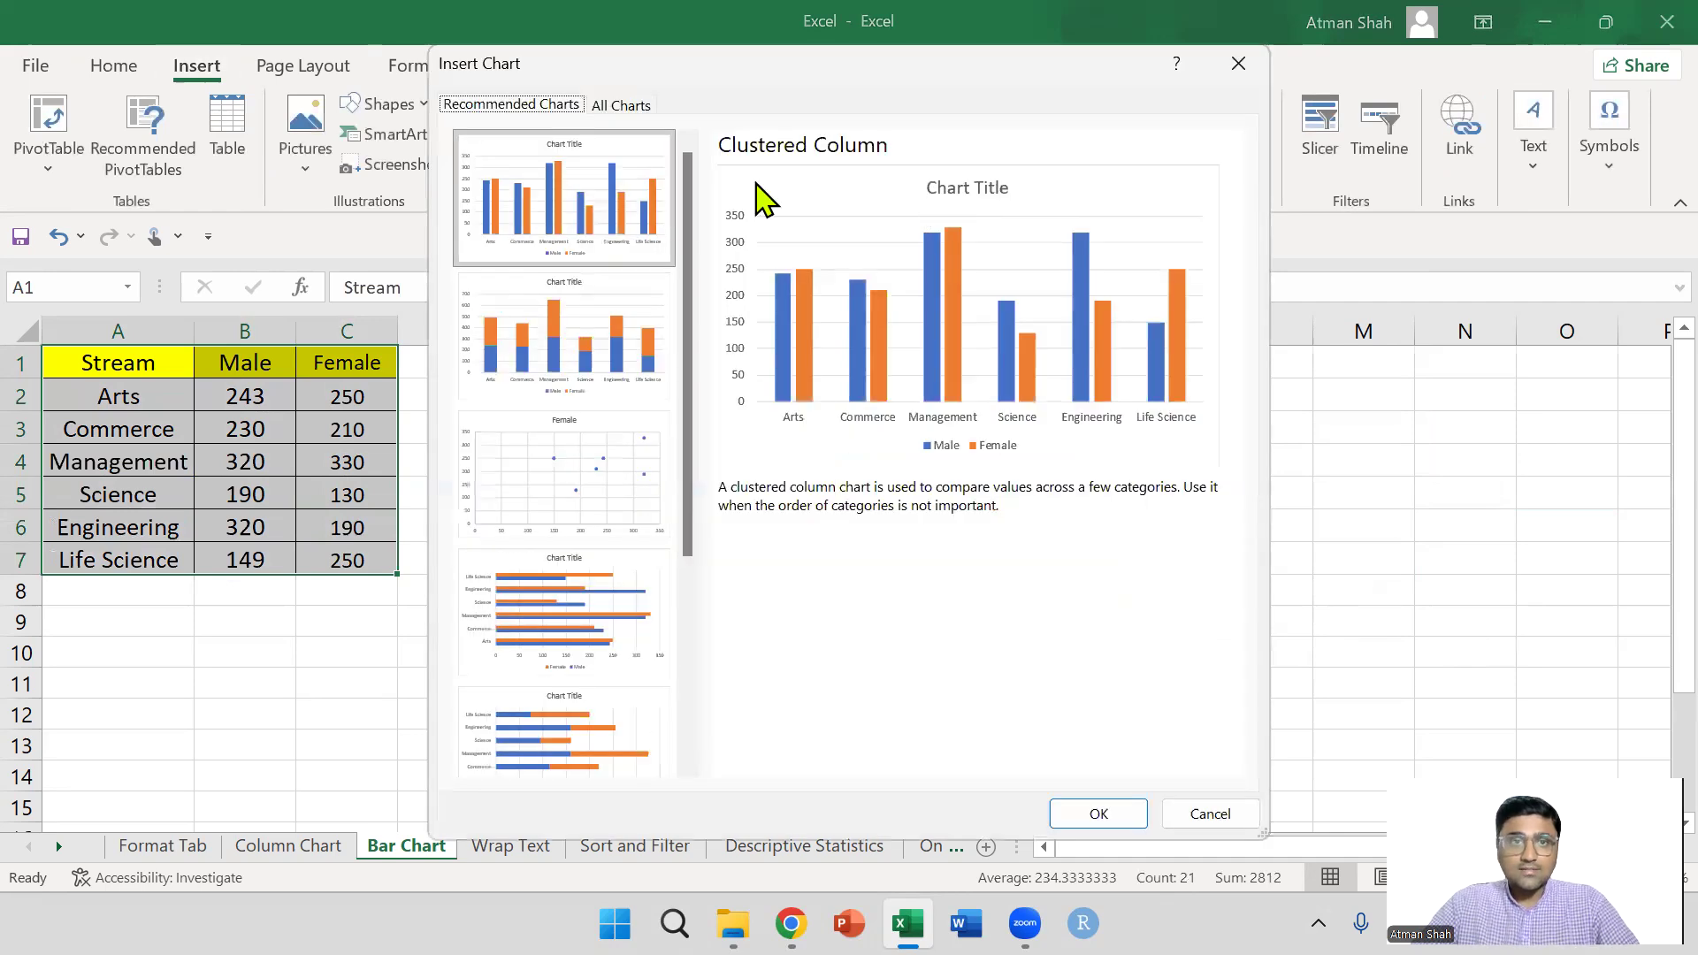
click(621, 107)
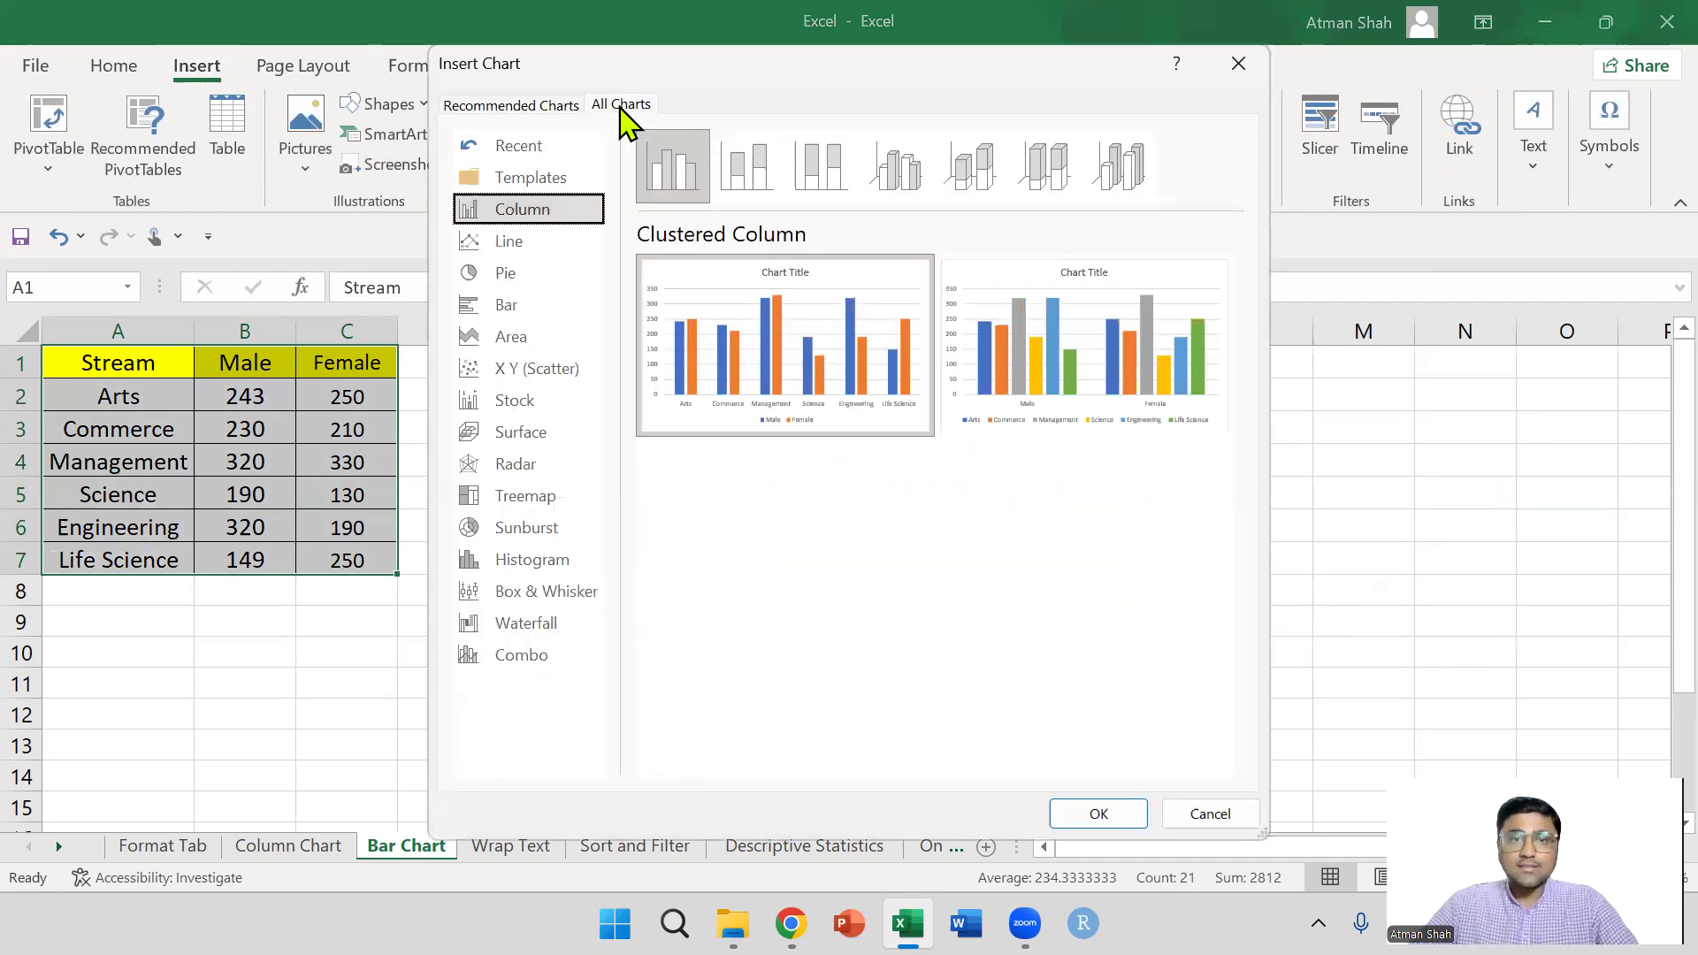
click(516, 311)
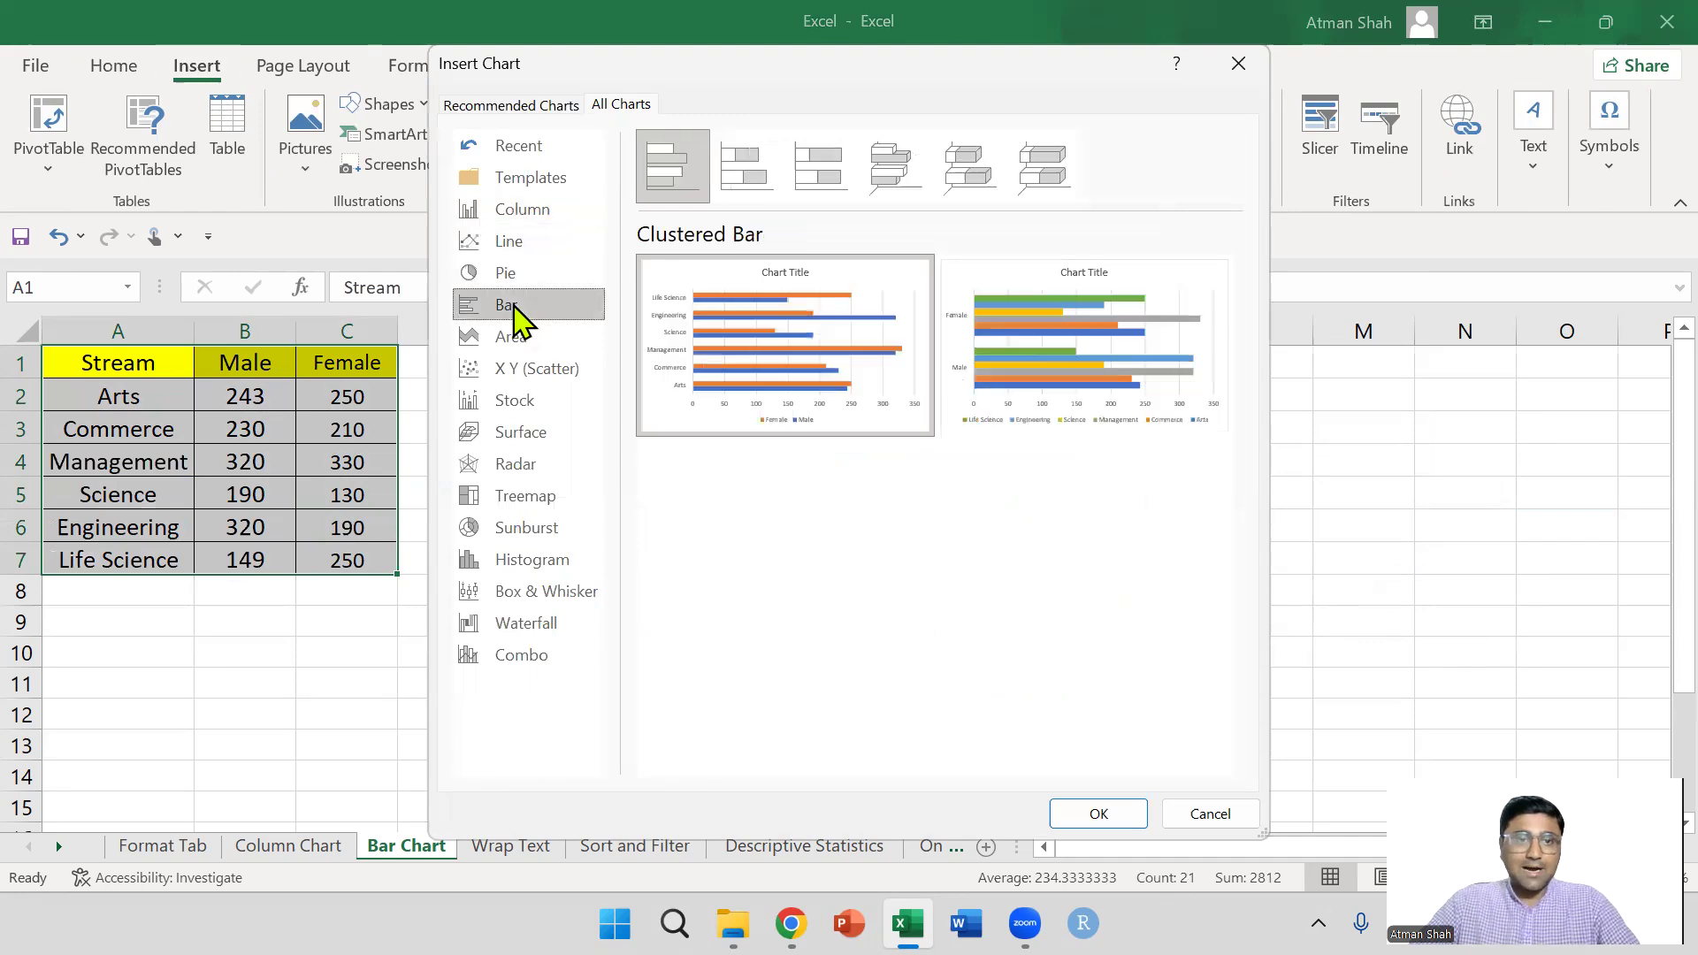
click(746, 187)
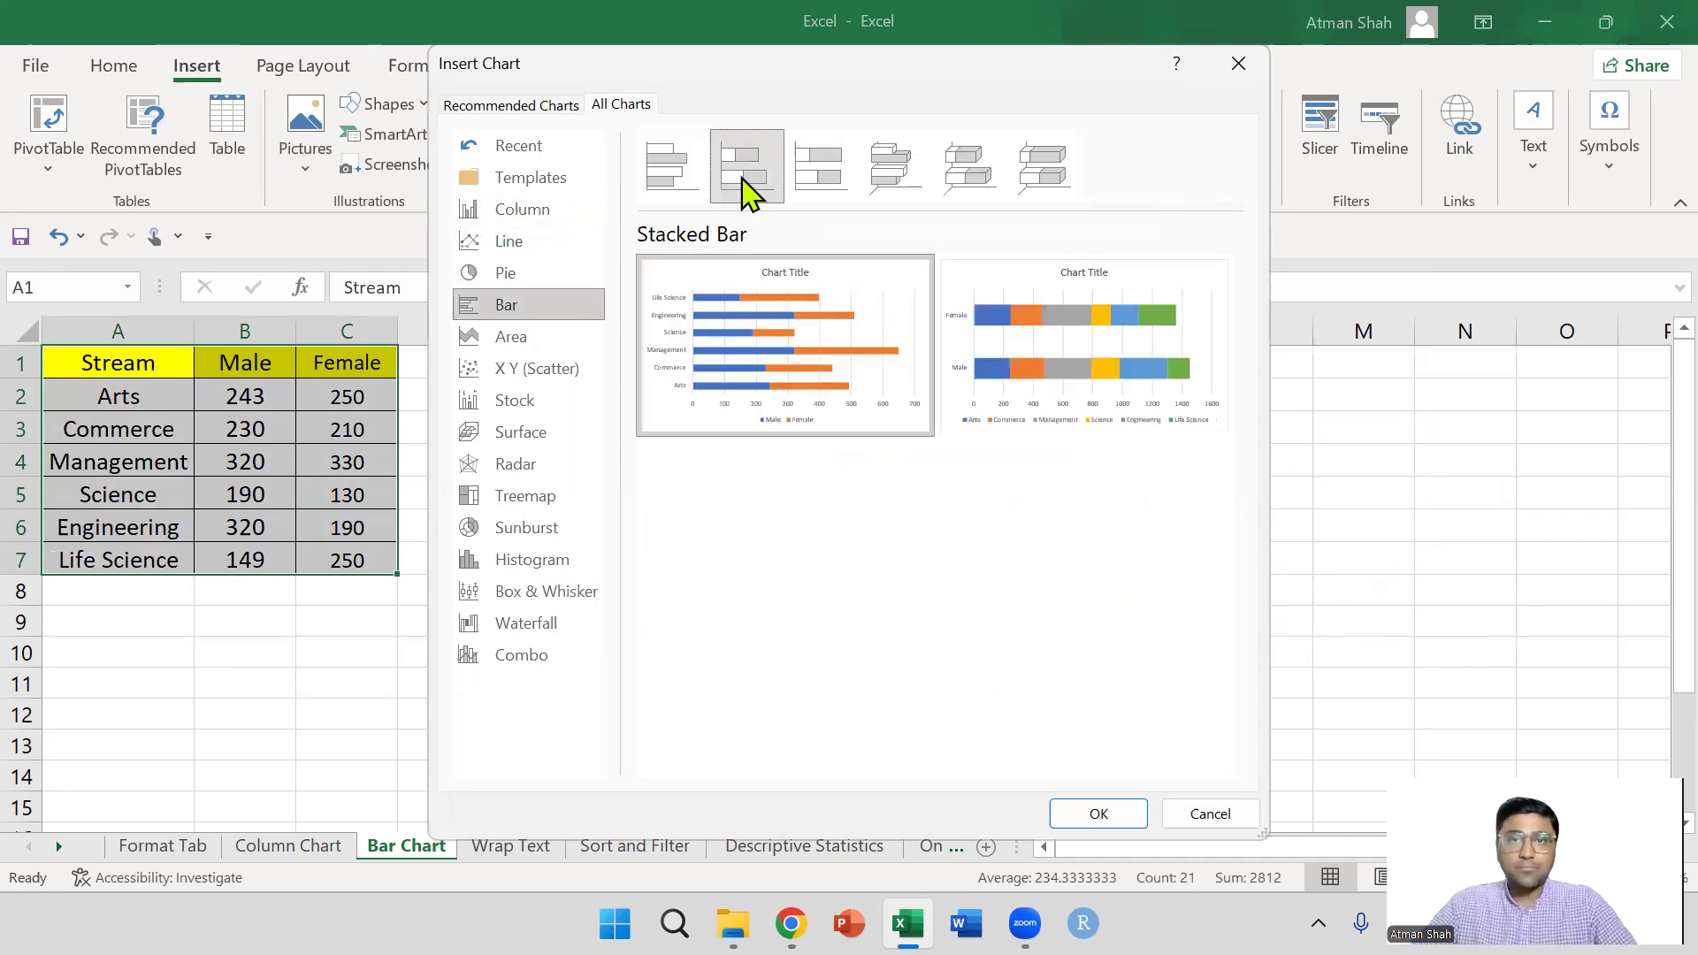
mouse_move(788, 310)
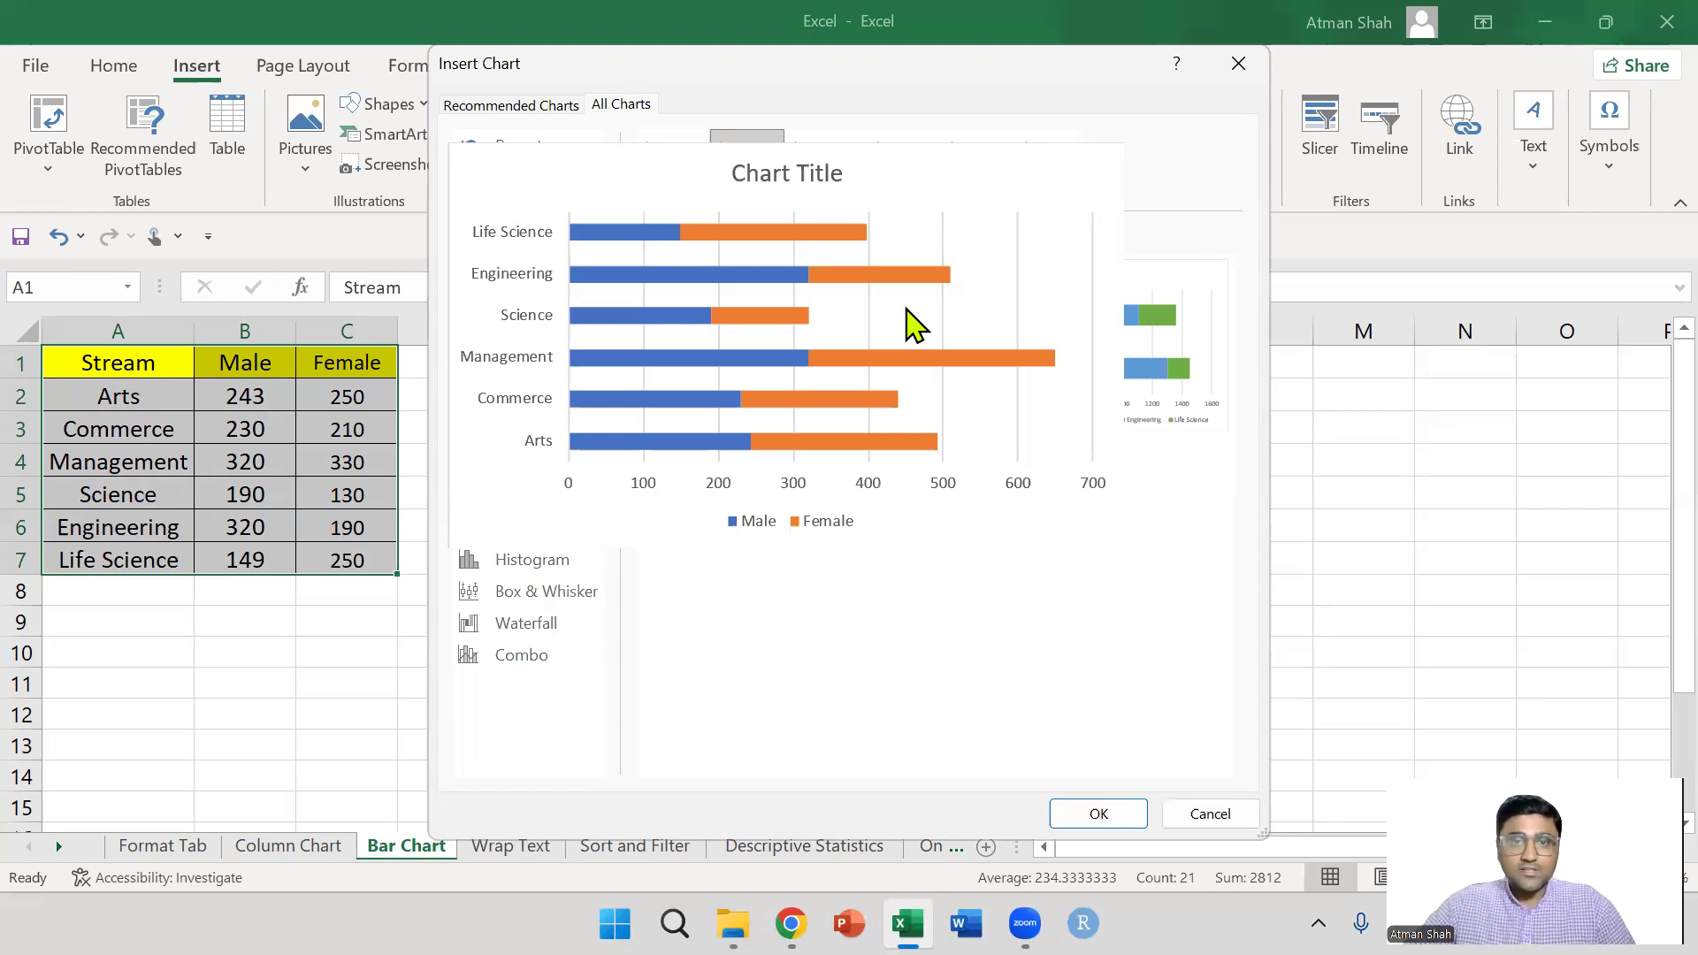
click(1099, 813)
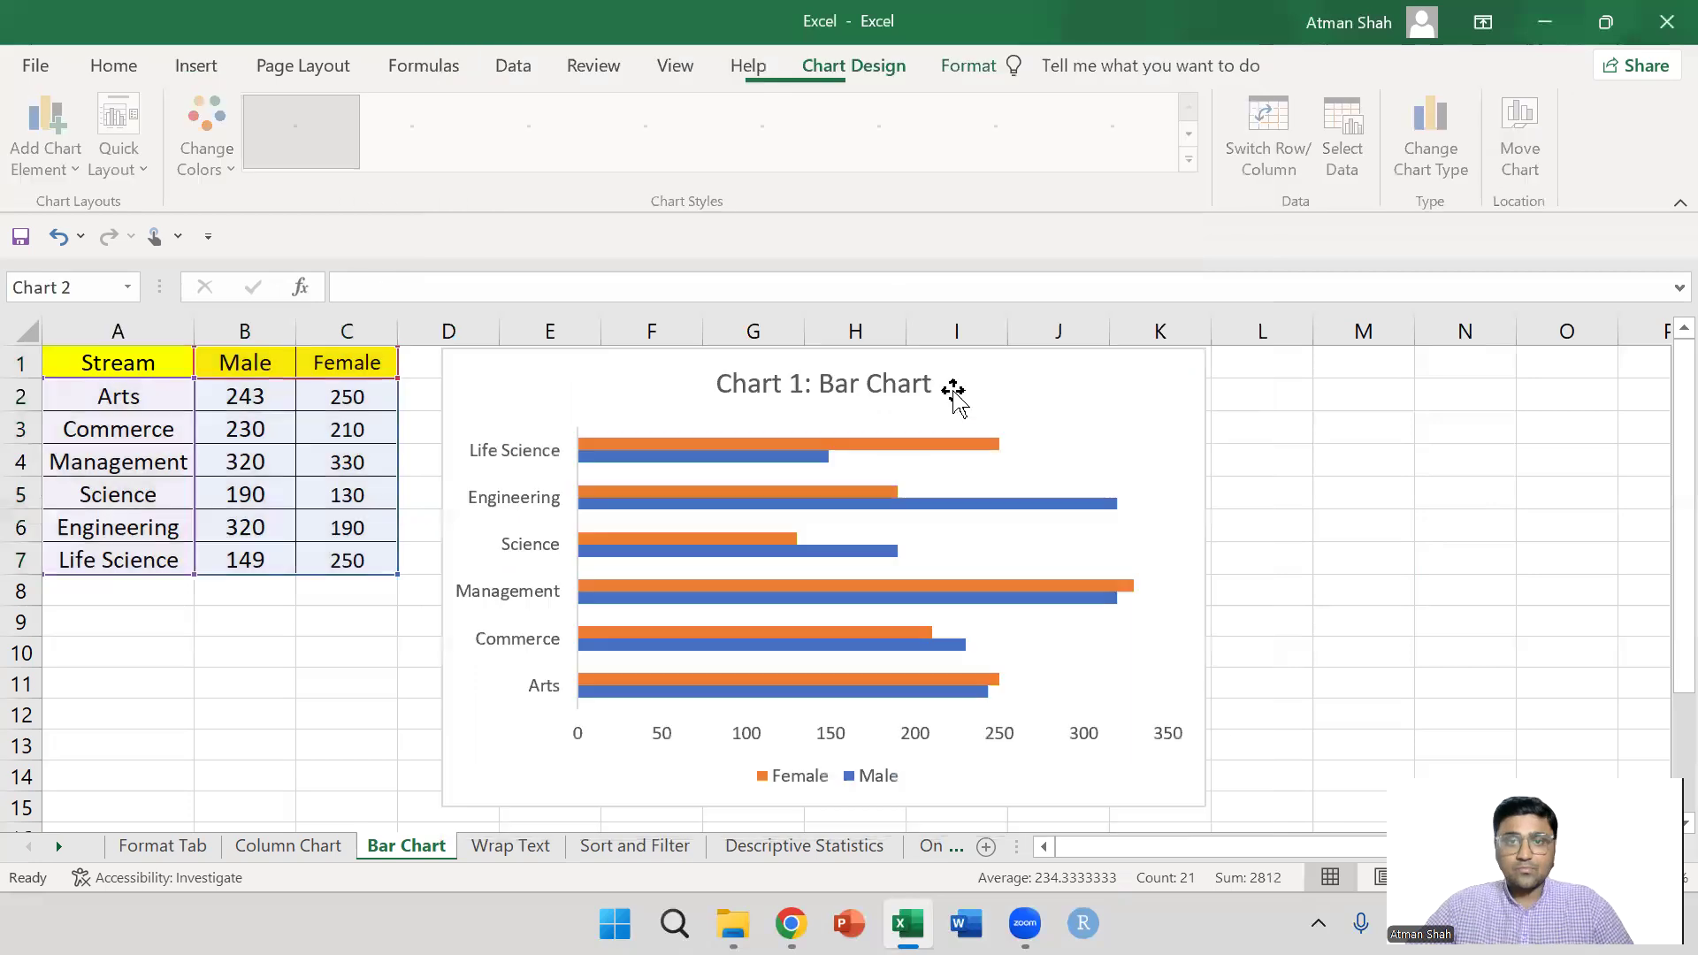
Arrange the two charts side by side, with the clustered bar chart over the data table and the stacked one to its right.
drag(947, 367, 1383, 377)
drag(460, 367, 105, 368)
drag(948, 376, 924, 360)
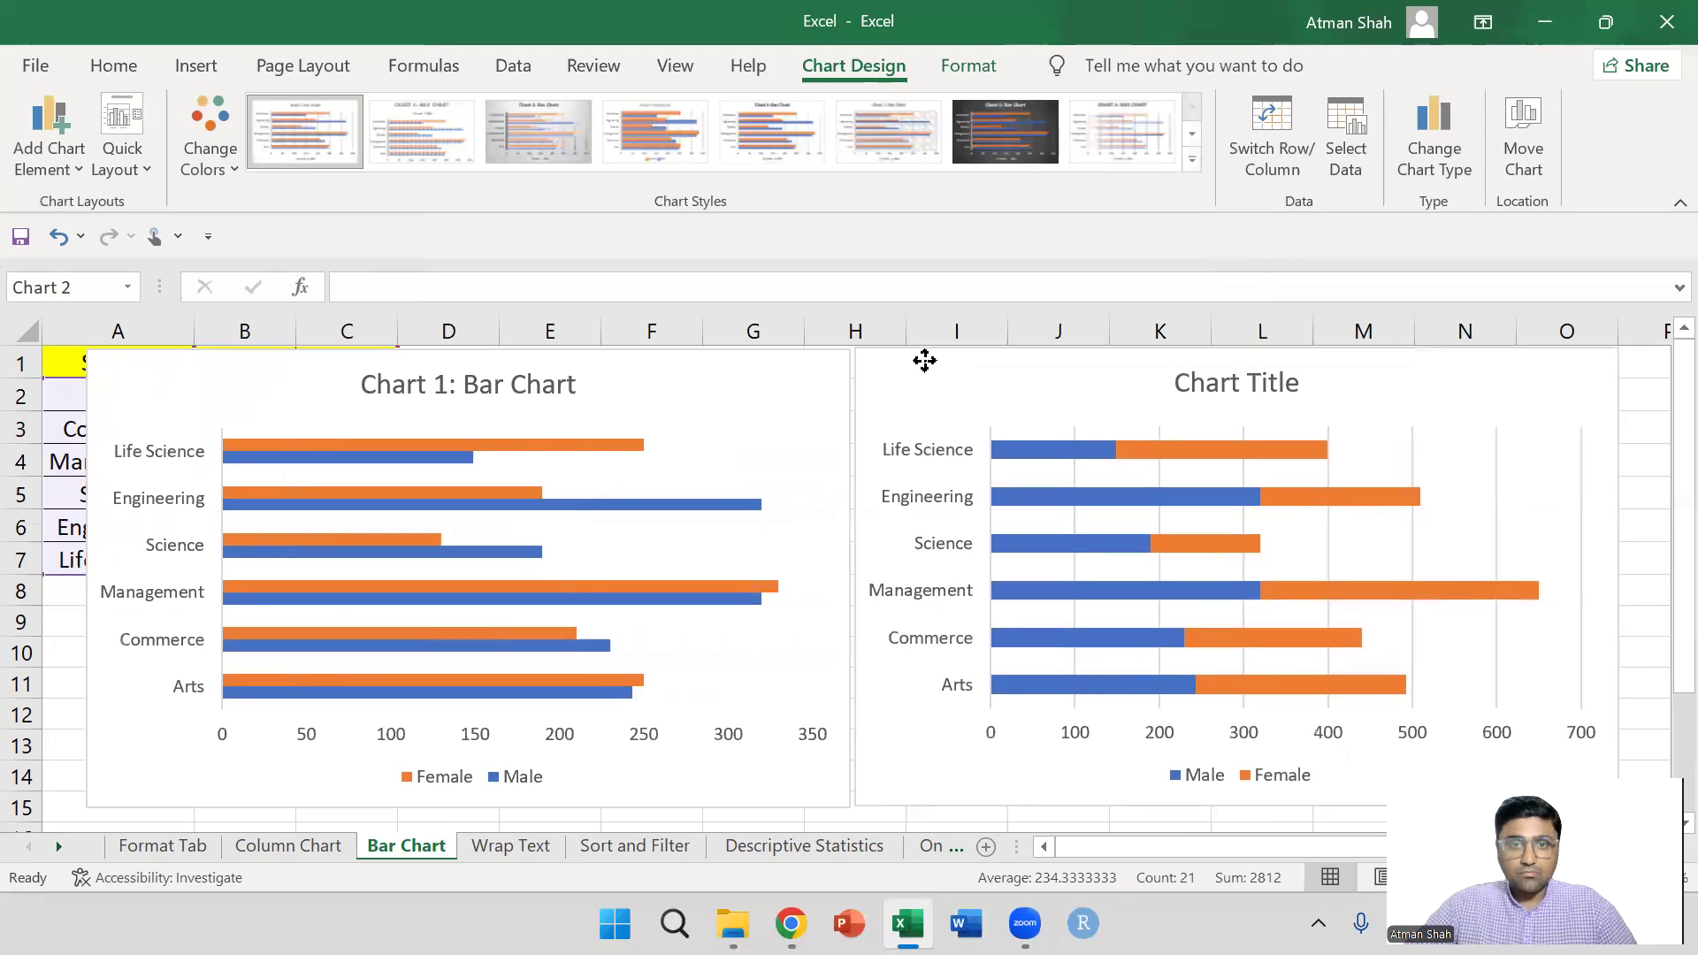
Change the stacked bar chart's title to "Chart 2: Stacked Bar Chart".
double_click(1212, 379)
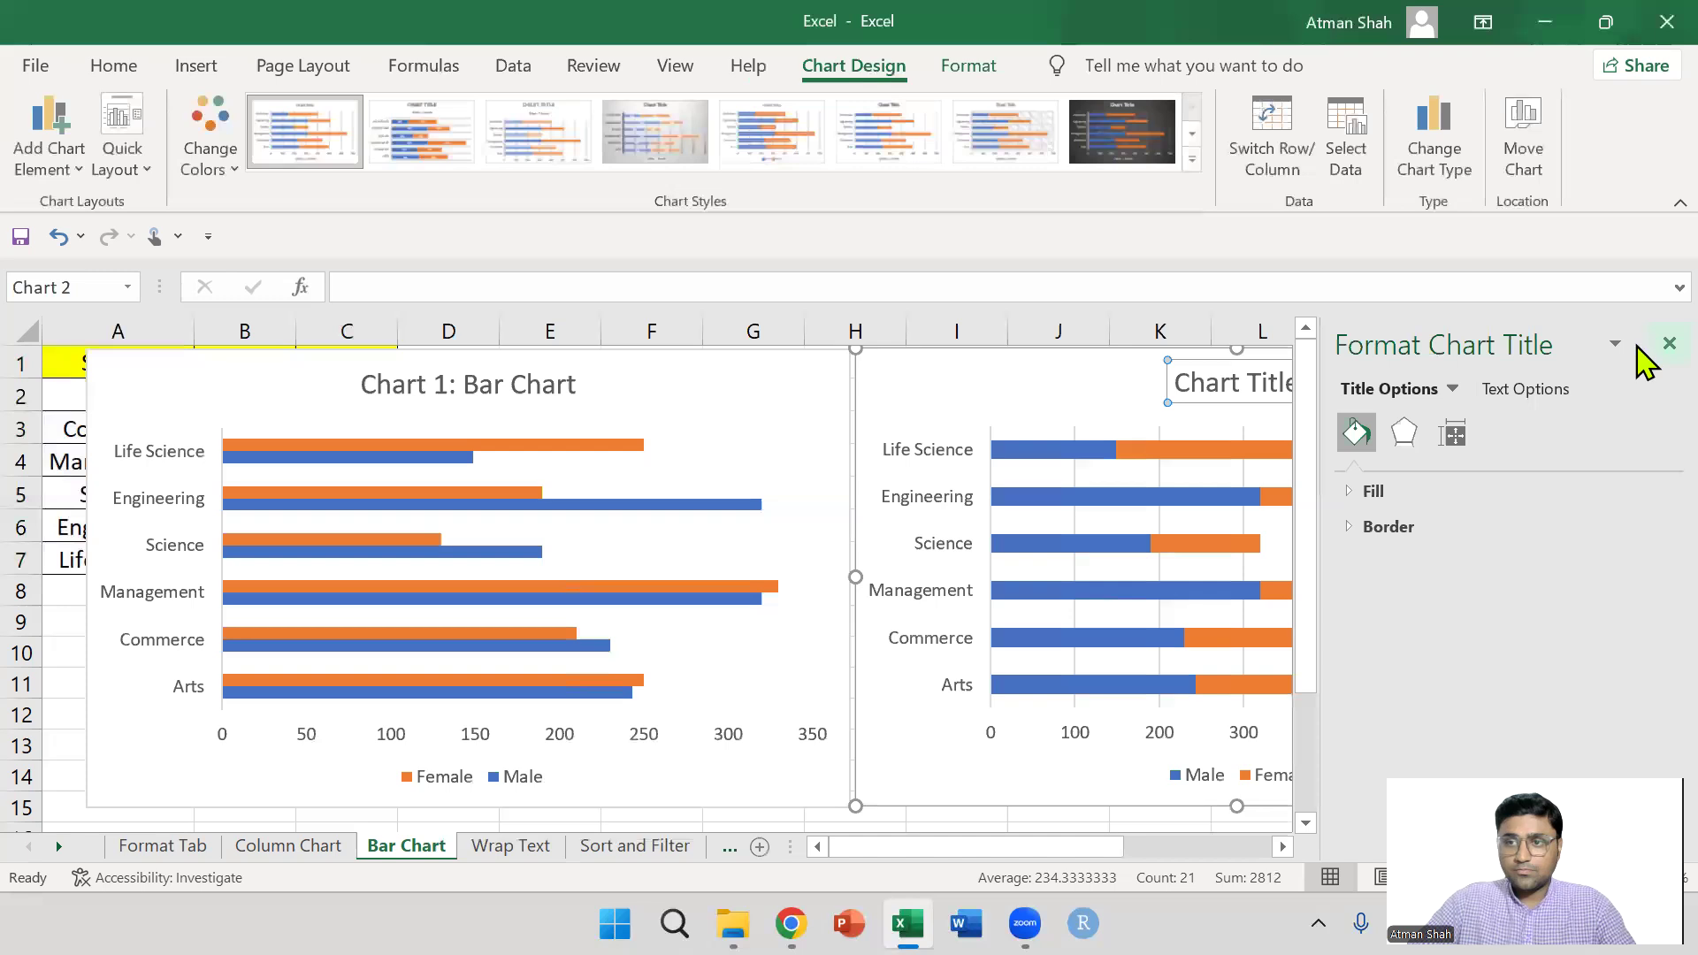
click(1669, 343)
double_click(1273, 380)
key(ctrl+a)
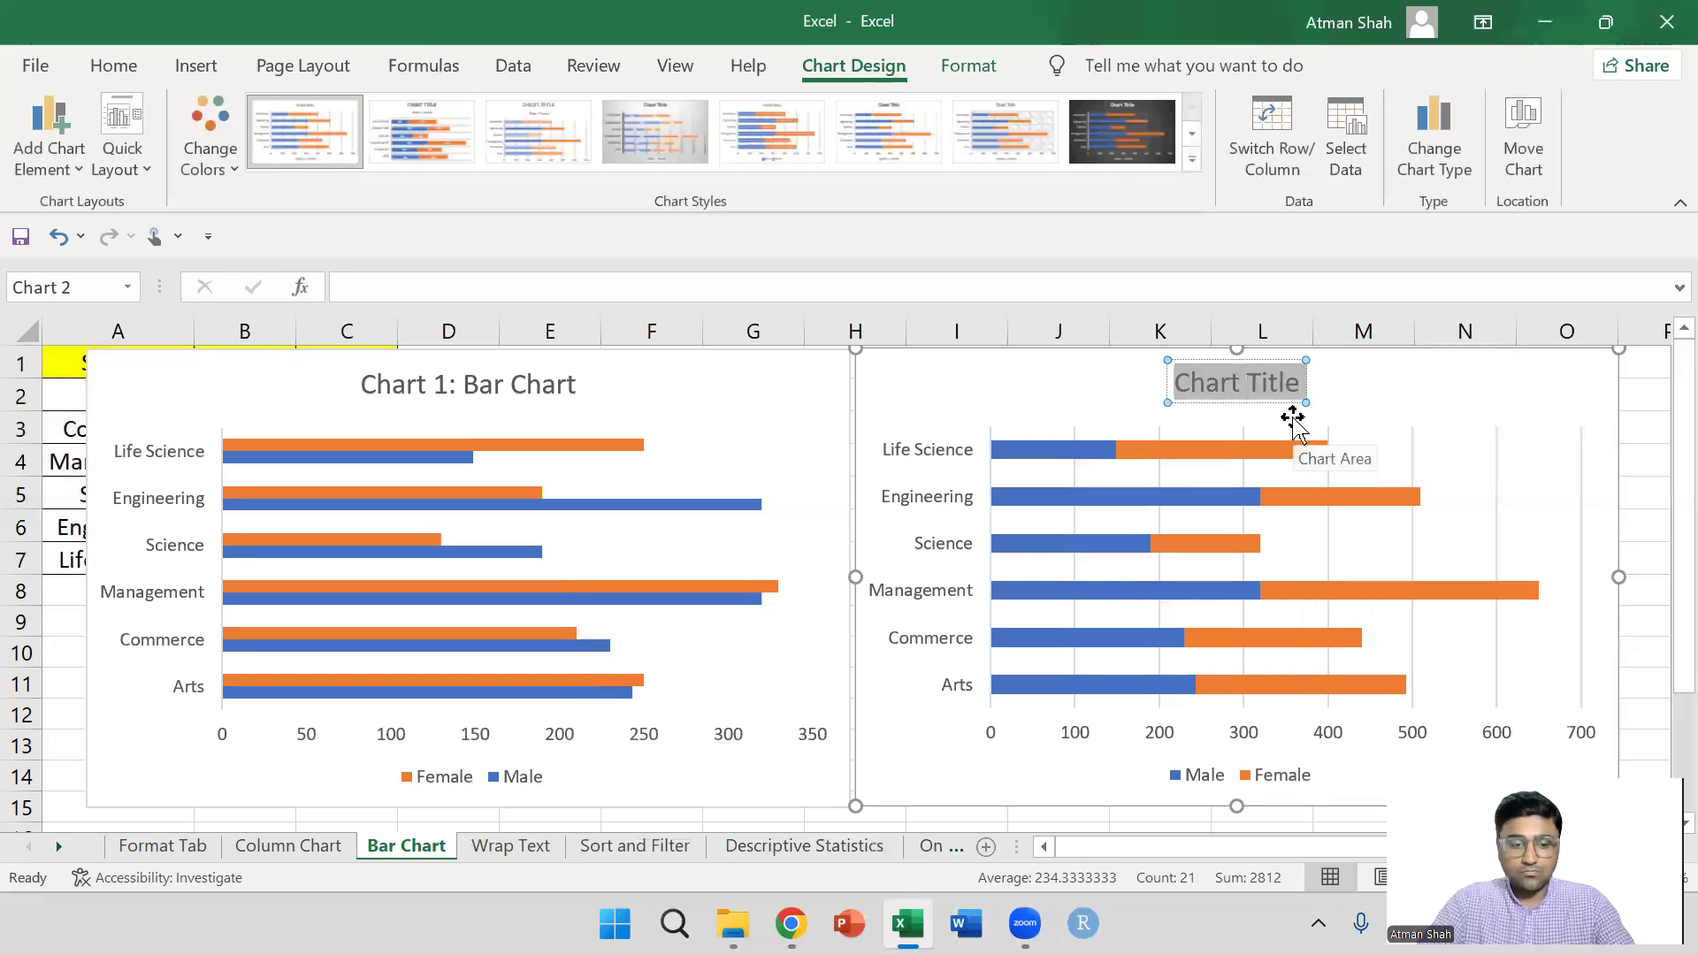
text(Chart 2: Stacke)
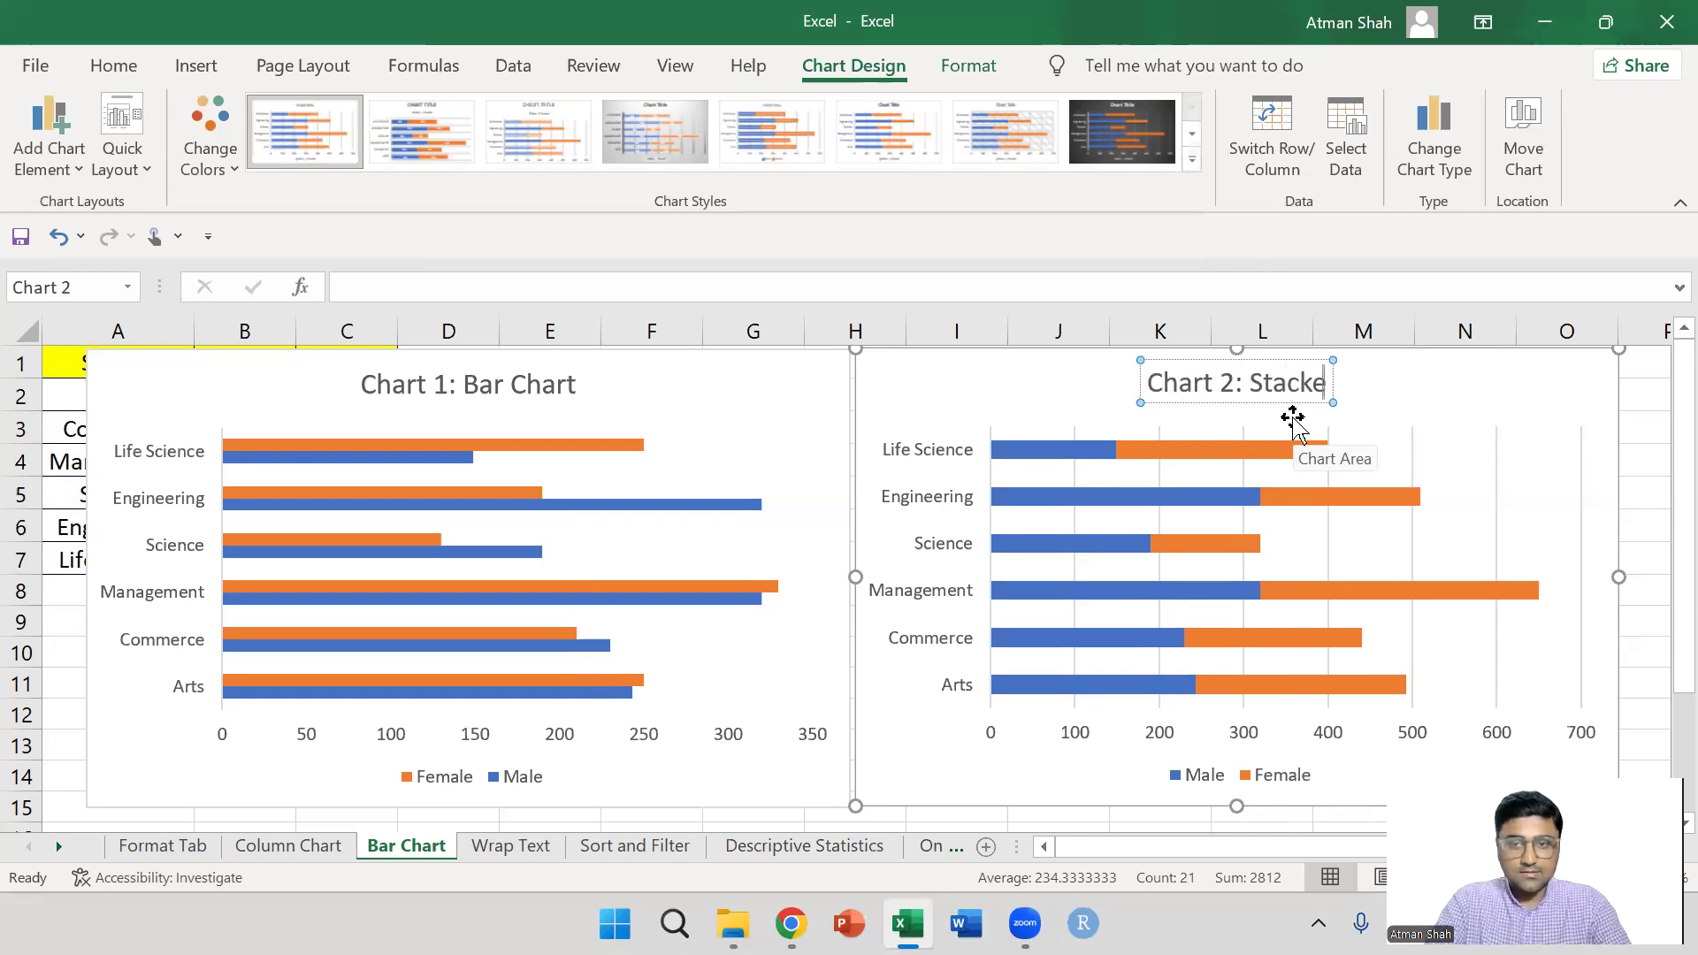
text(d Bar Chart)
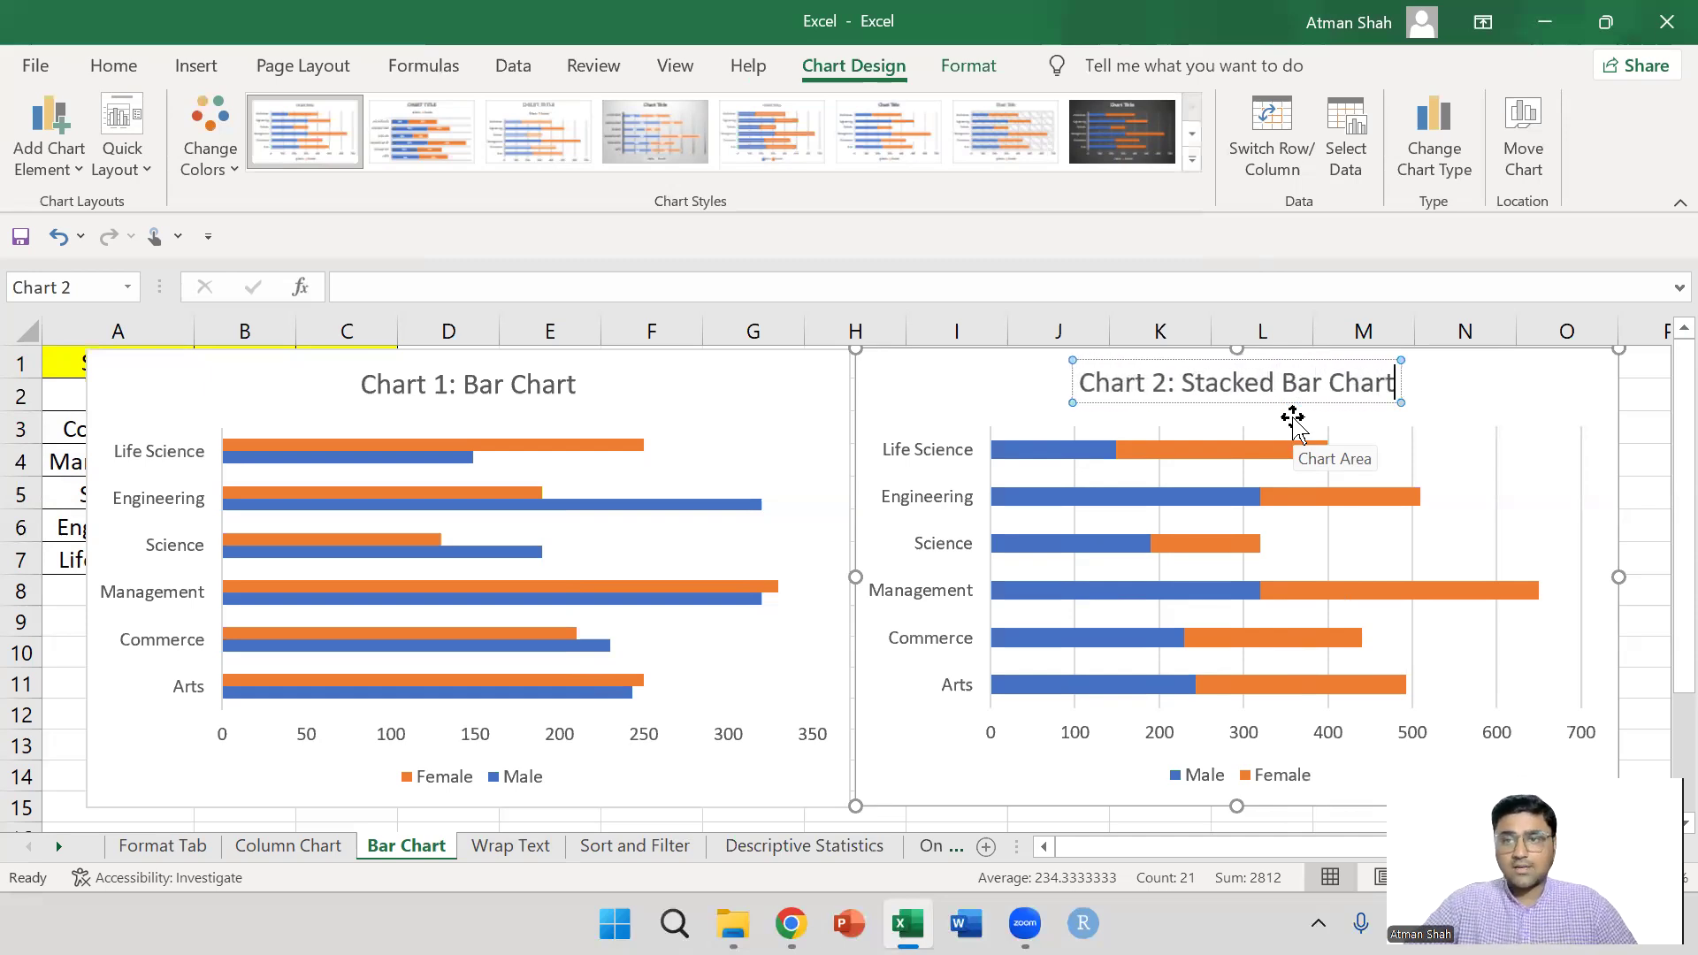
Leave the title editing and compare the male and female bars per stream in the clustered and stacked bar charts.
click(1632, 392)
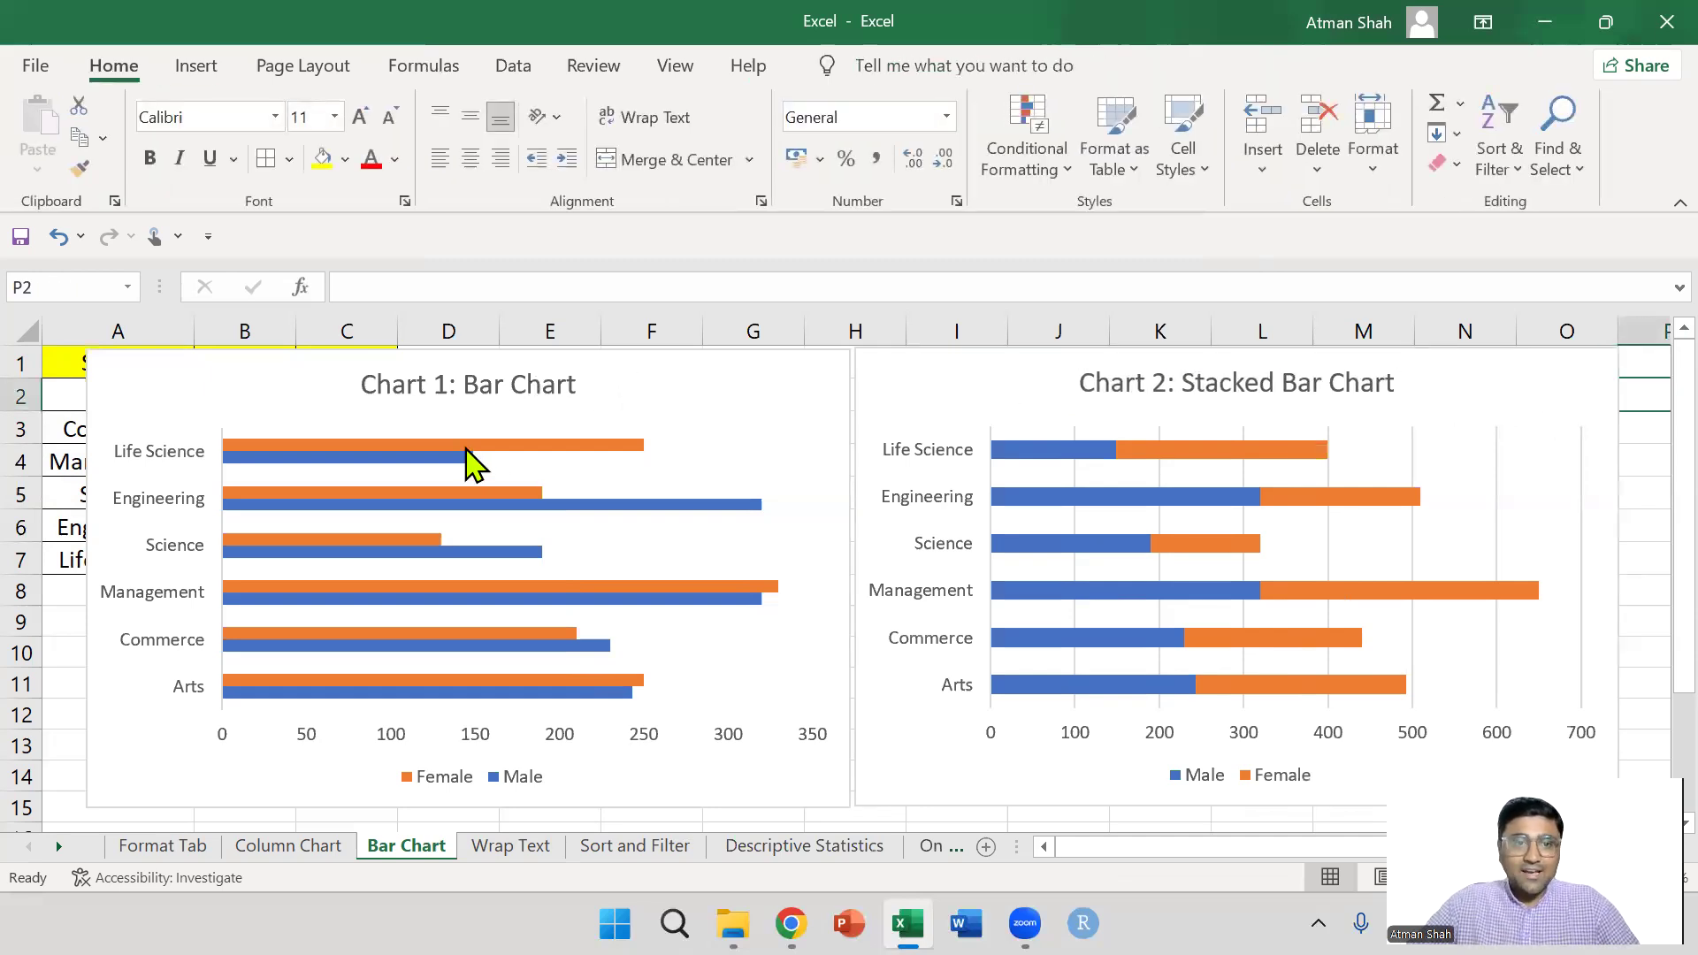
mouse_move(452, 458)
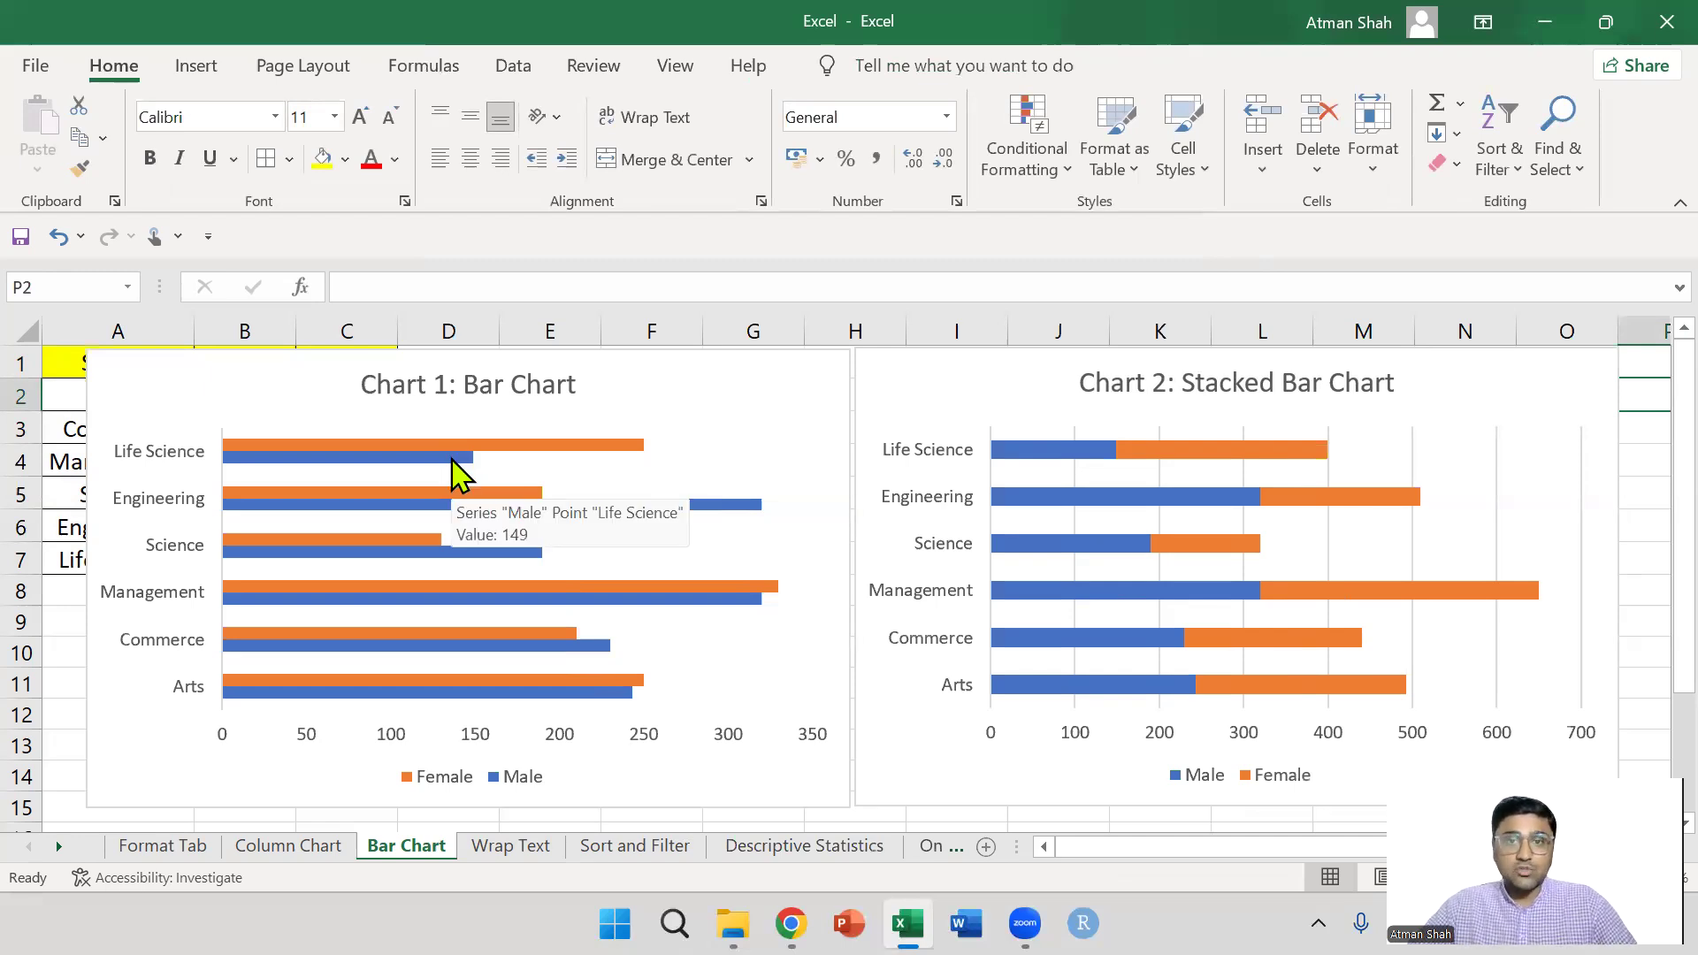
click(994, 398)
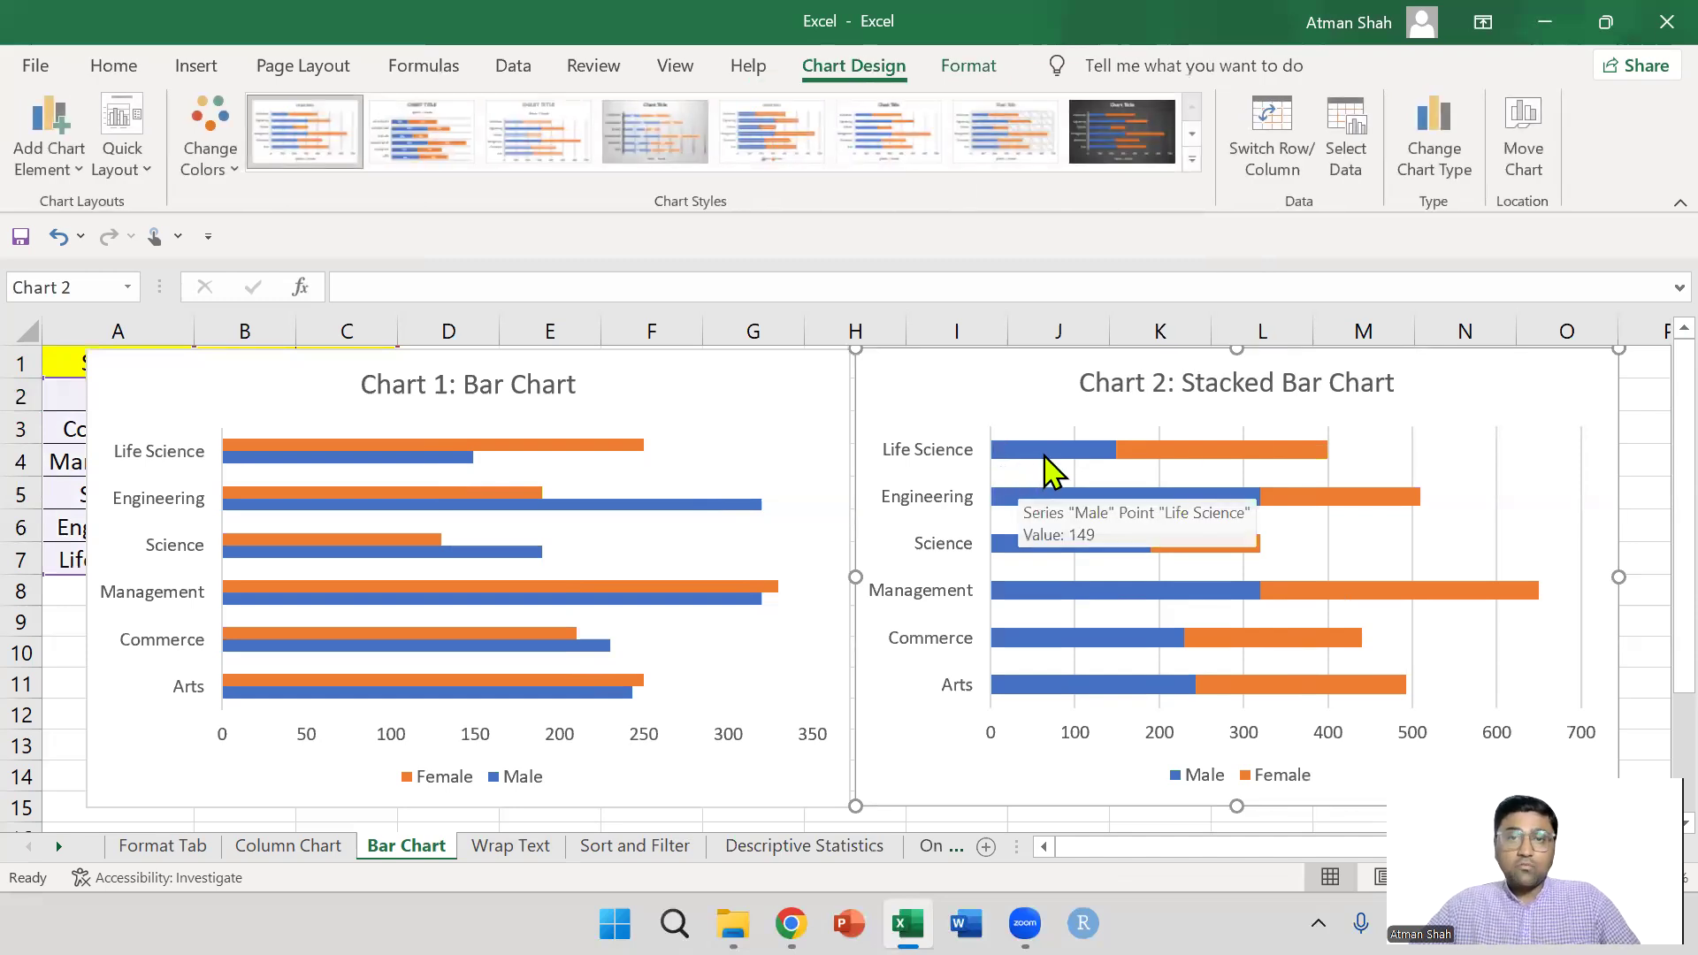
mouse_move(1189, 456)
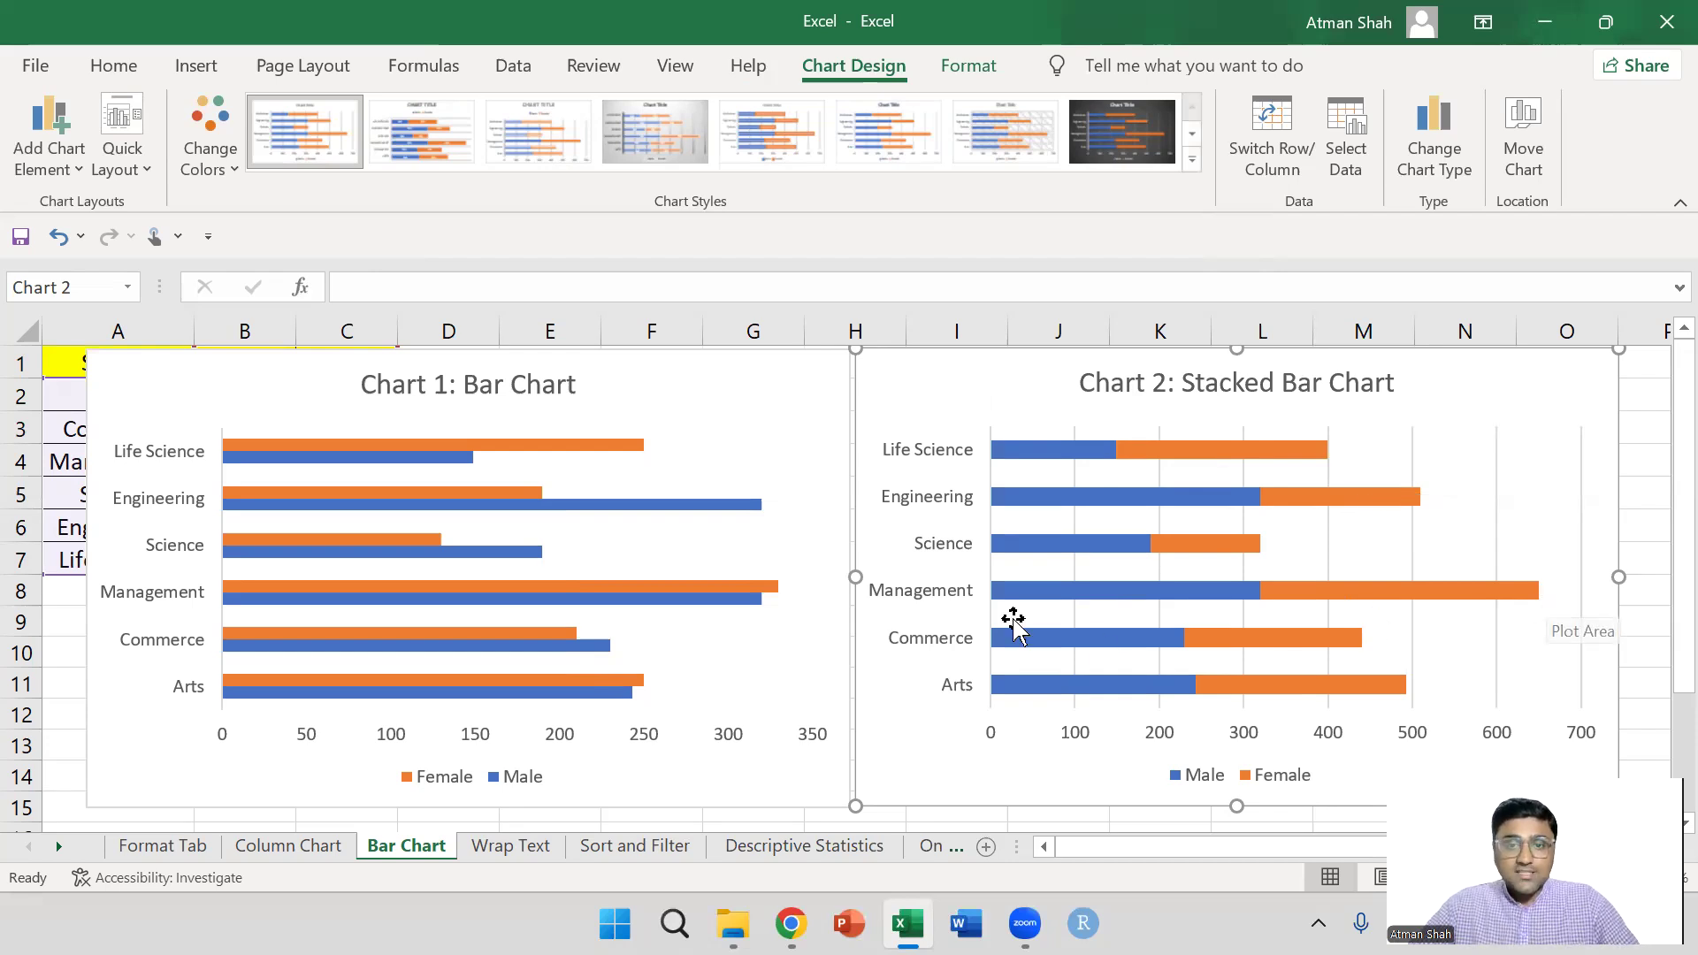
mouse_move(1496, 619)
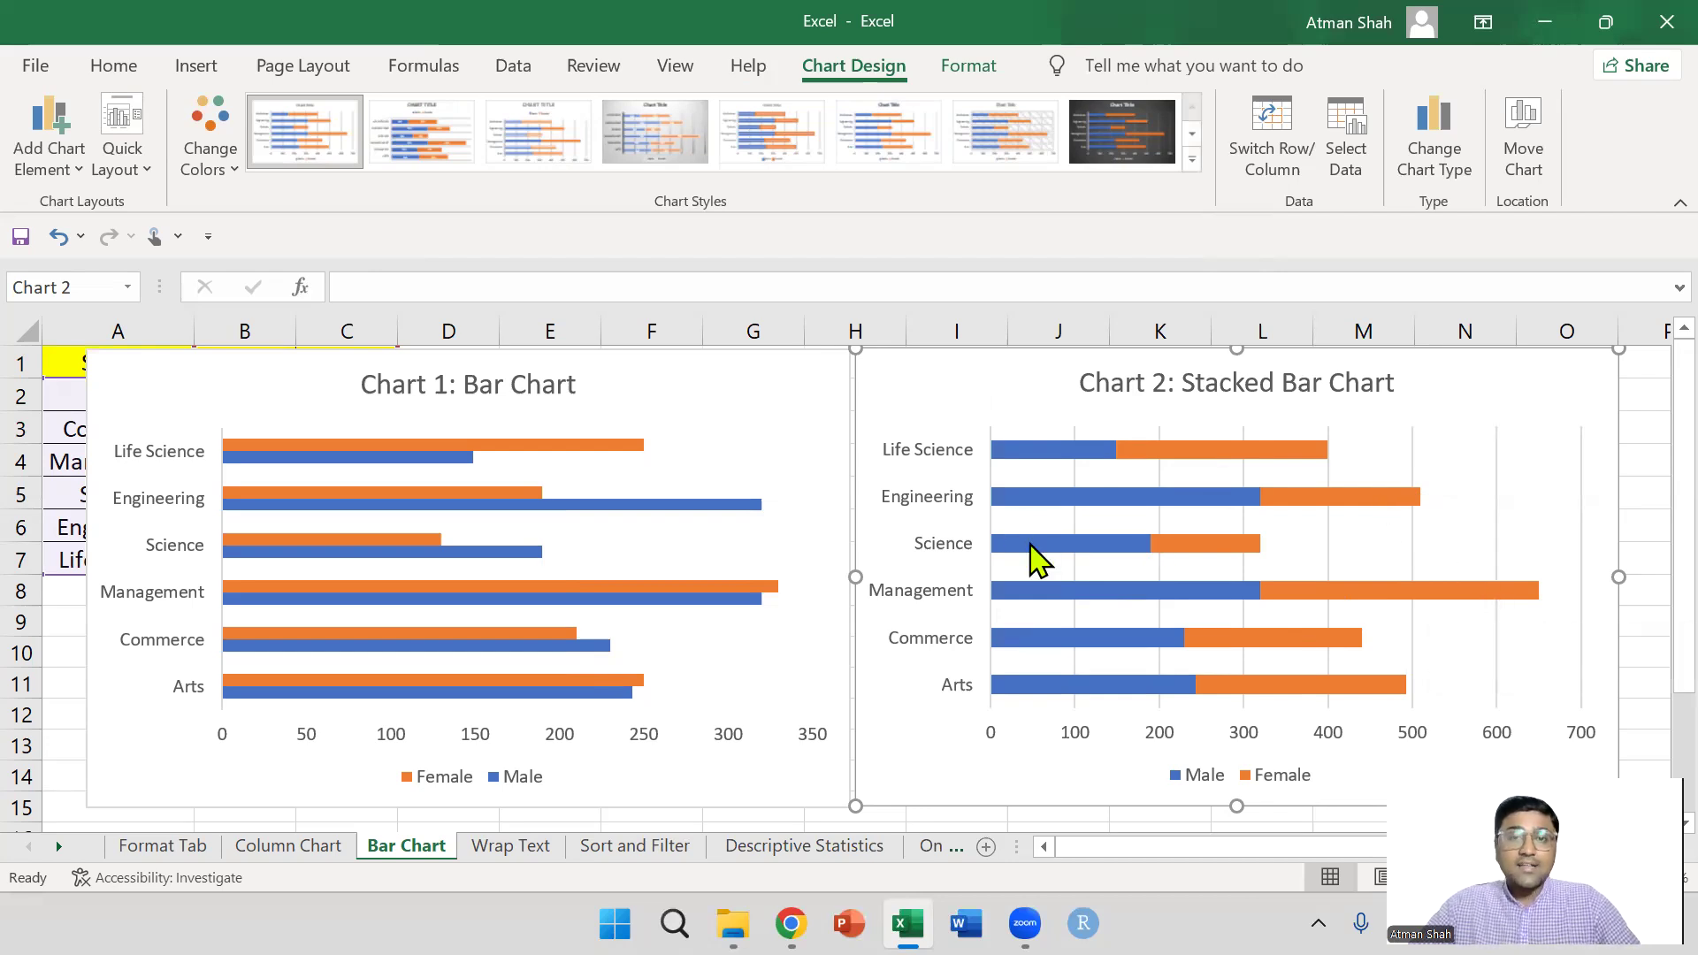
mouse_move(1031, 545)
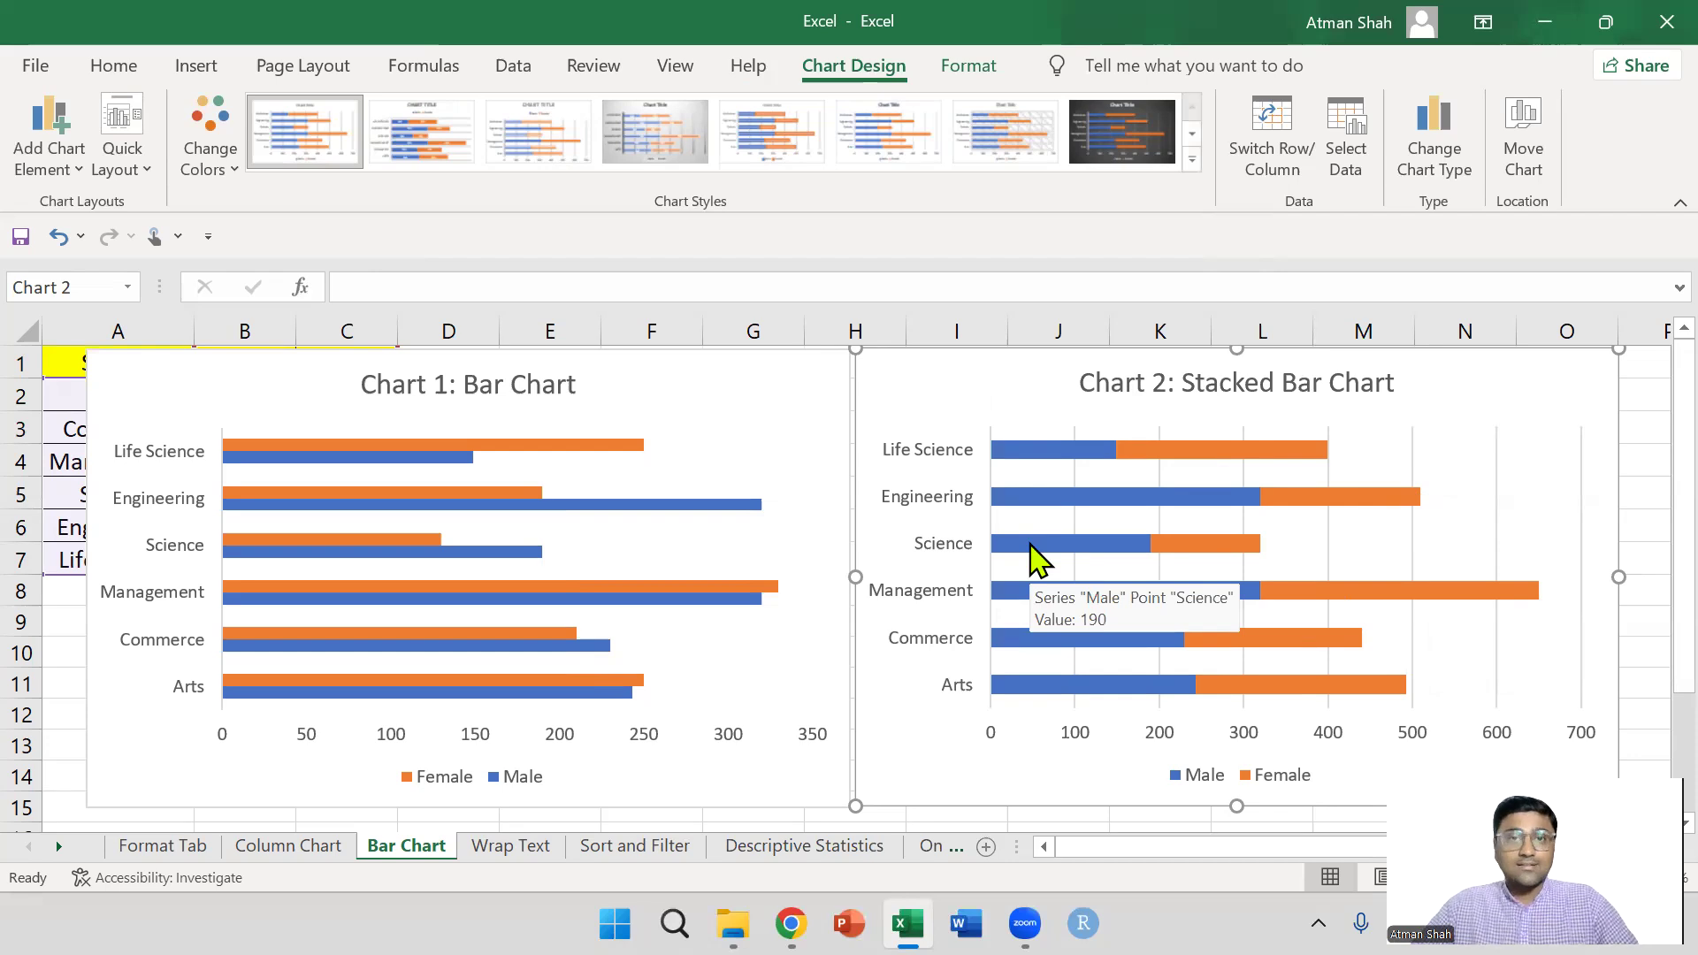